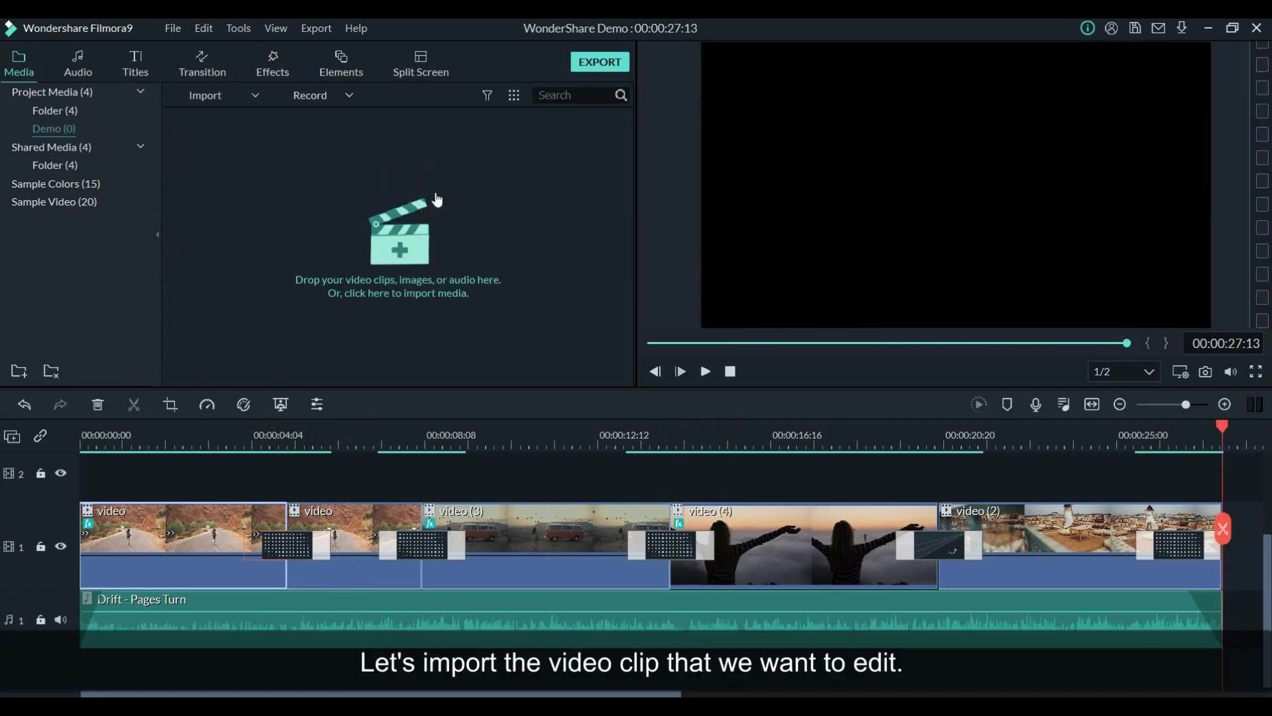
Switch to File Explorer and import video, video (2), video (3) and video (4) from the Video folder into the Demo media folder
click(467, 661)
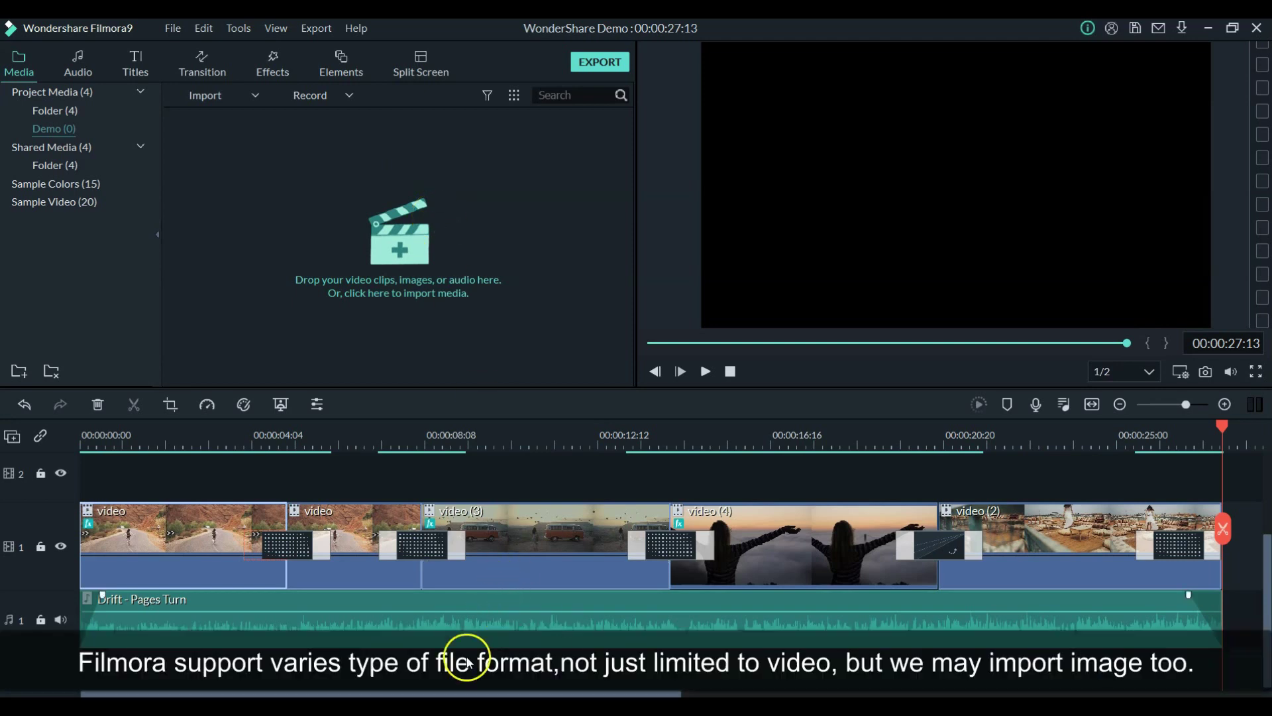
key(alt+Tab)
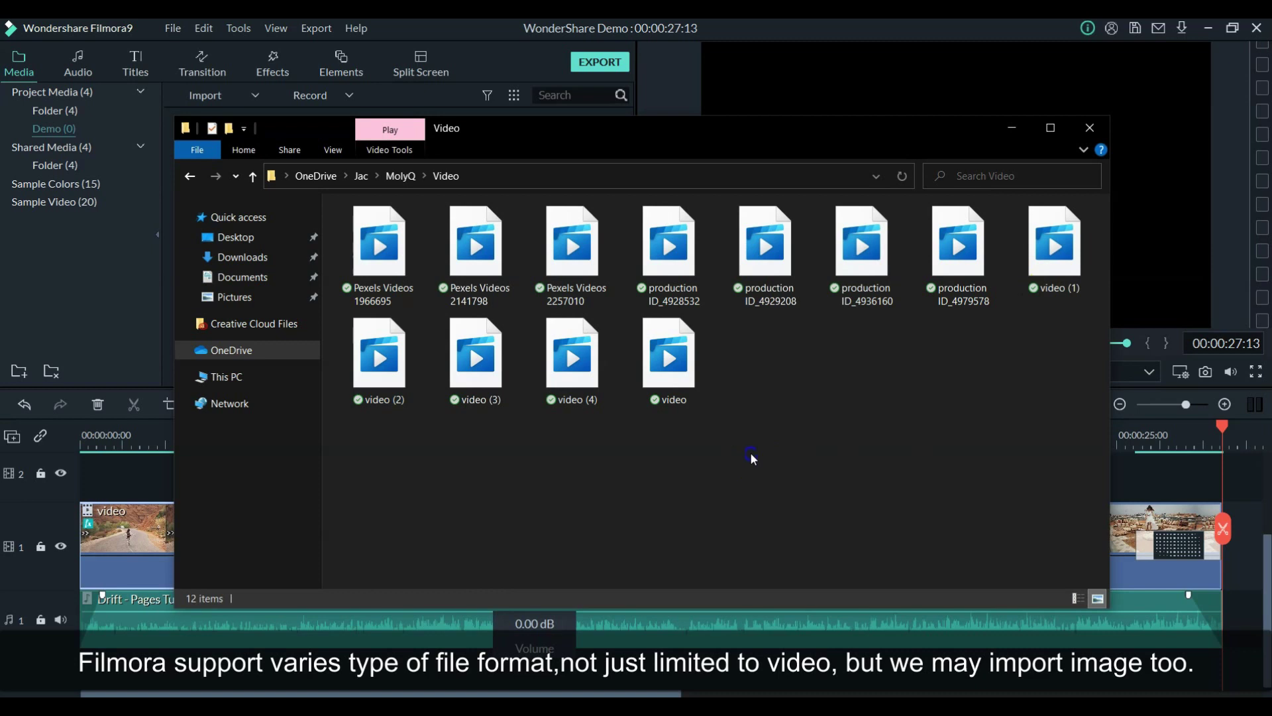
drag(751, 454, 391, 335)
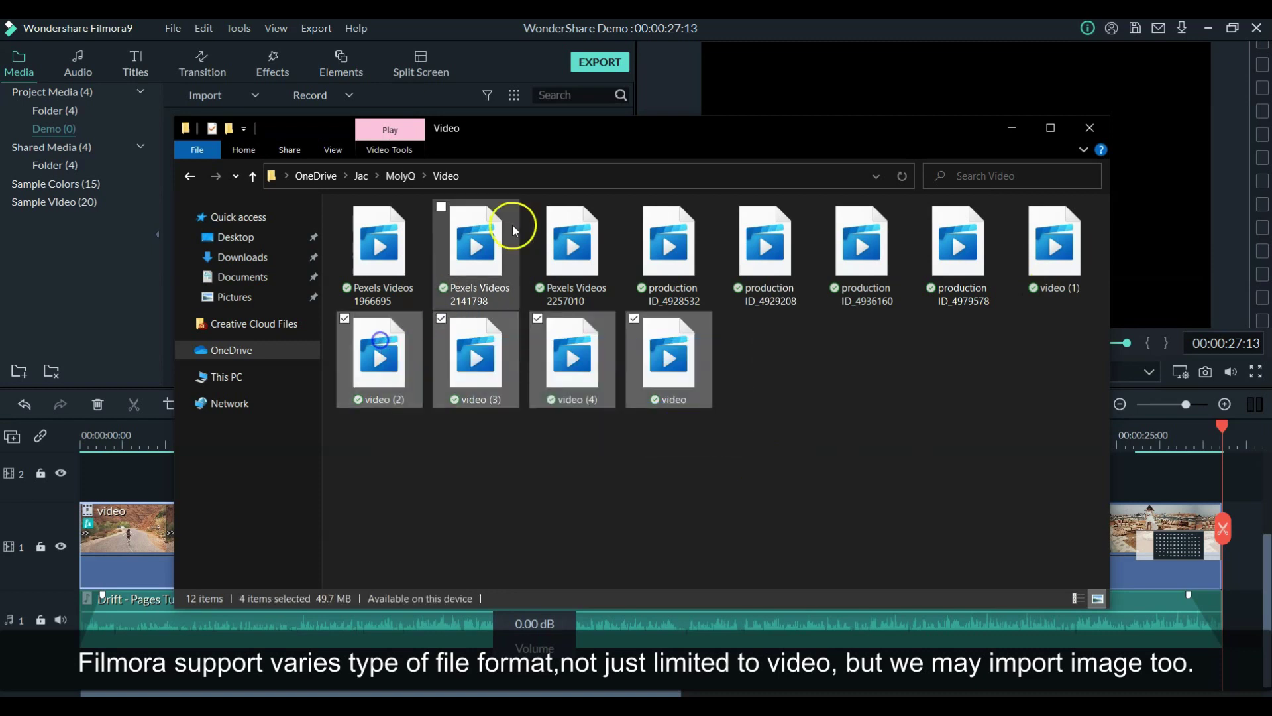
drag(775, 145, 921, 137)
drag(667, 355, 305, 253)
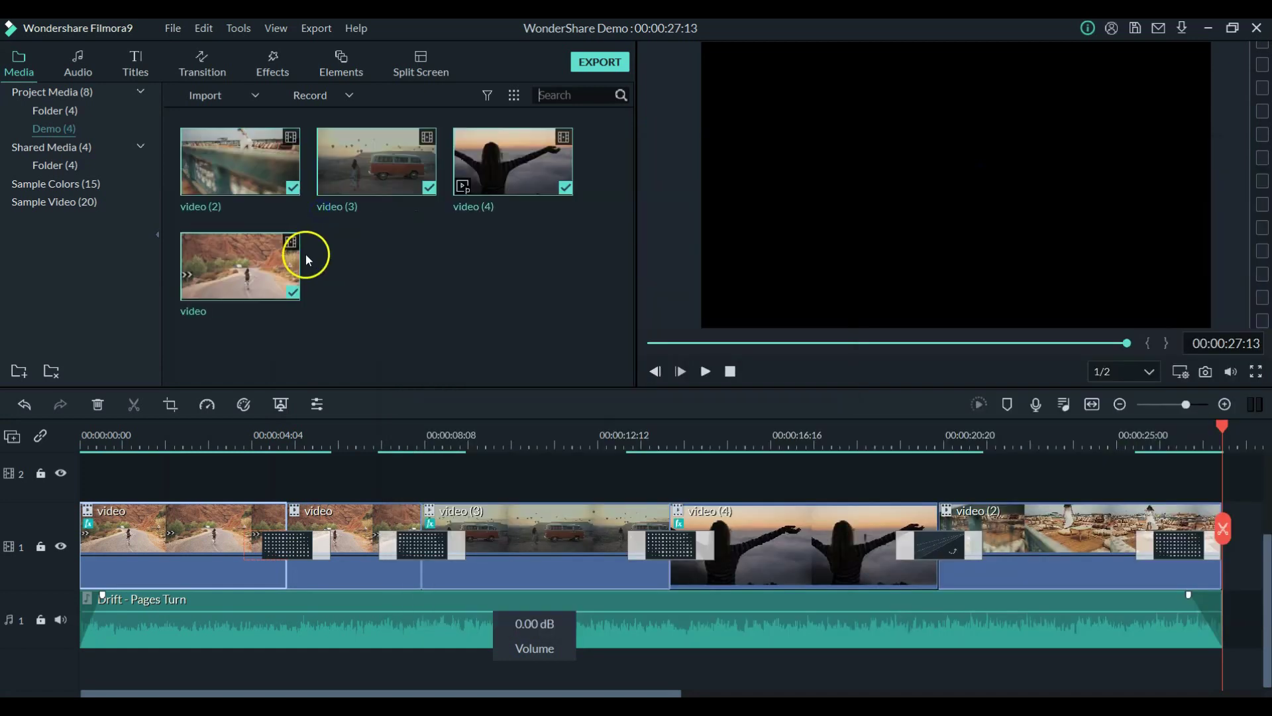
Delete all existing clips and audio from the timeline and place the four imported clips on video track 1
drag(970, 681, 193, 494)
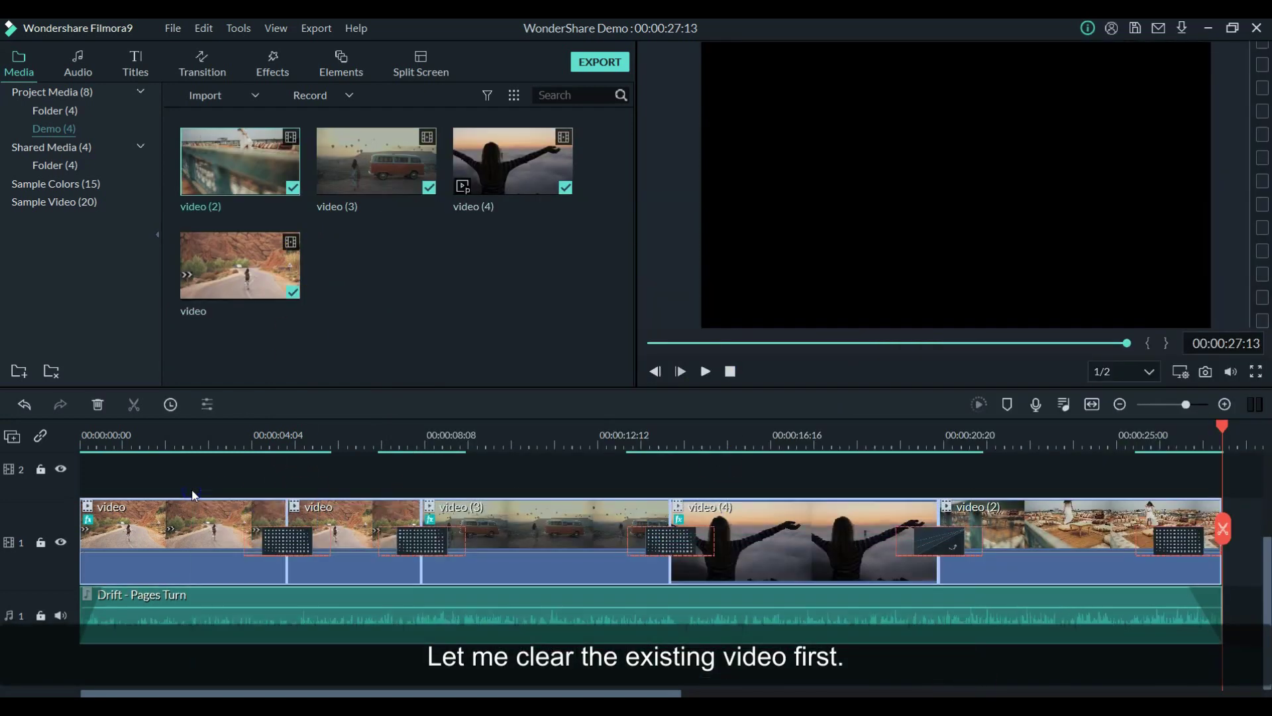
key(Delete)
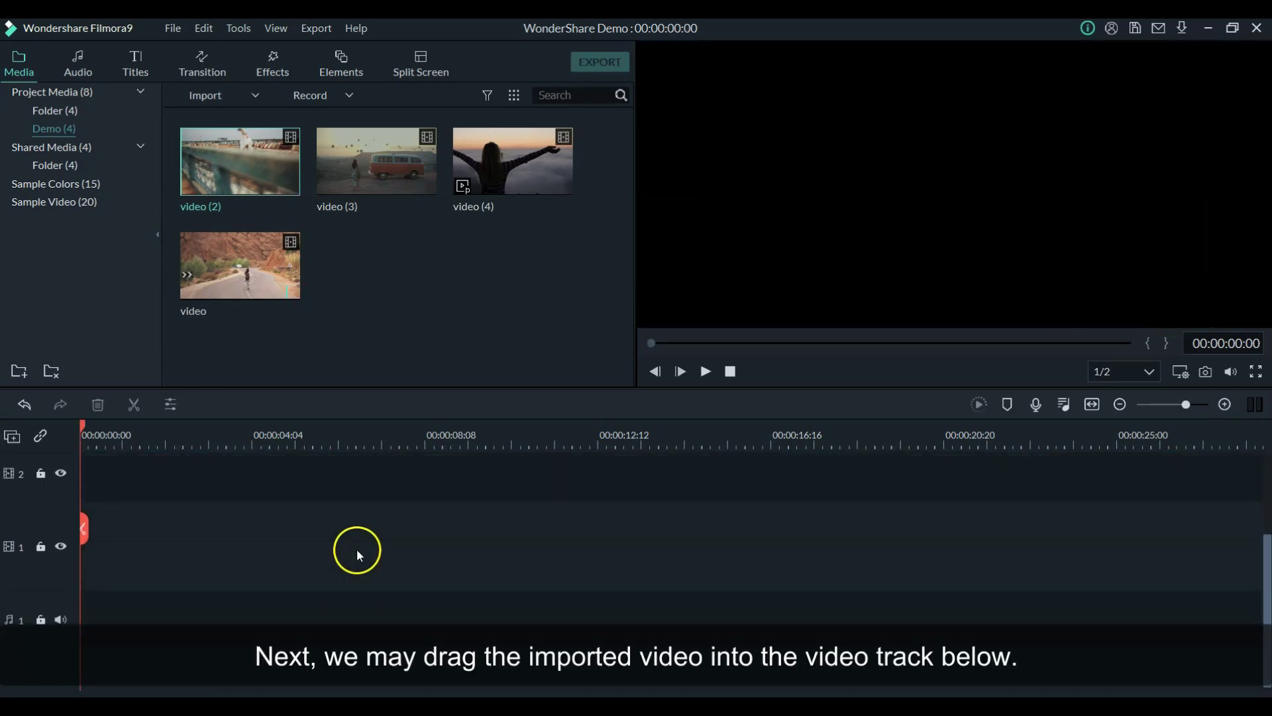
shift+click(252, 272)
drag(267, 161, 326, 556)
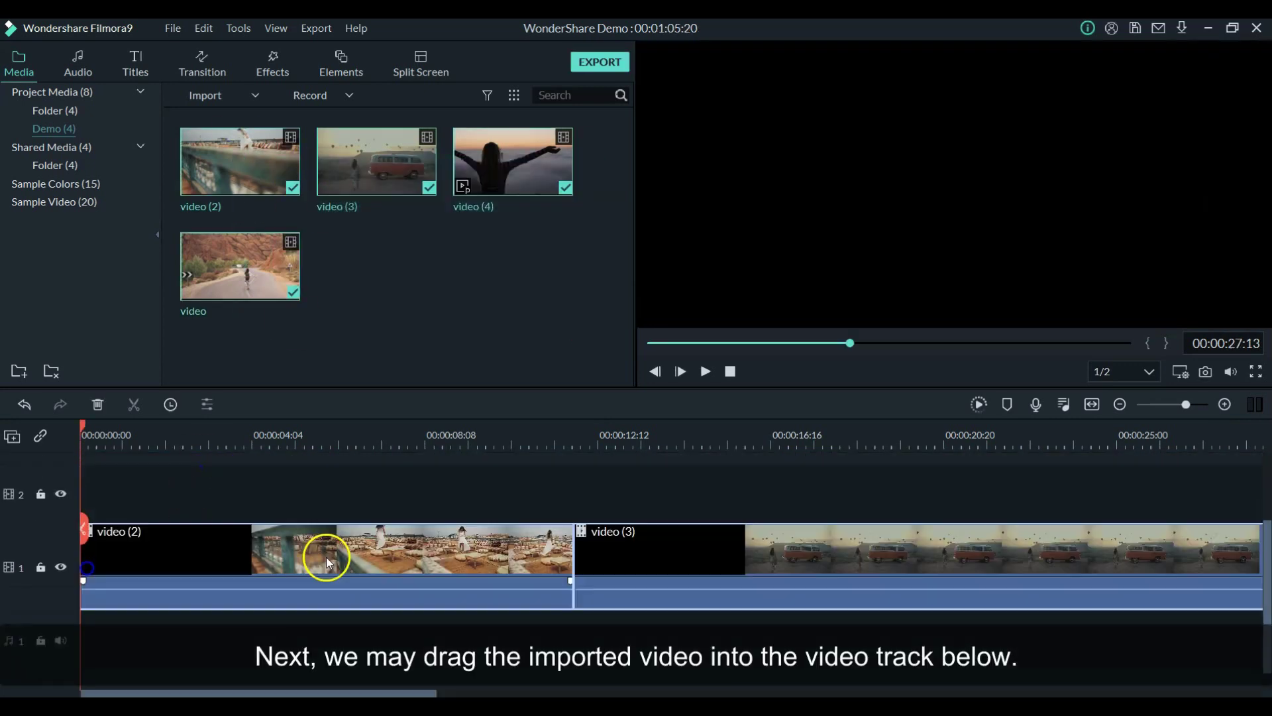
Rearrange the clips on video track 1 in the order video, video (3), video (4), video (2)
drag(407, 691, 835, 691)
click(217, 578)
scroll(815, 534, down, 5)
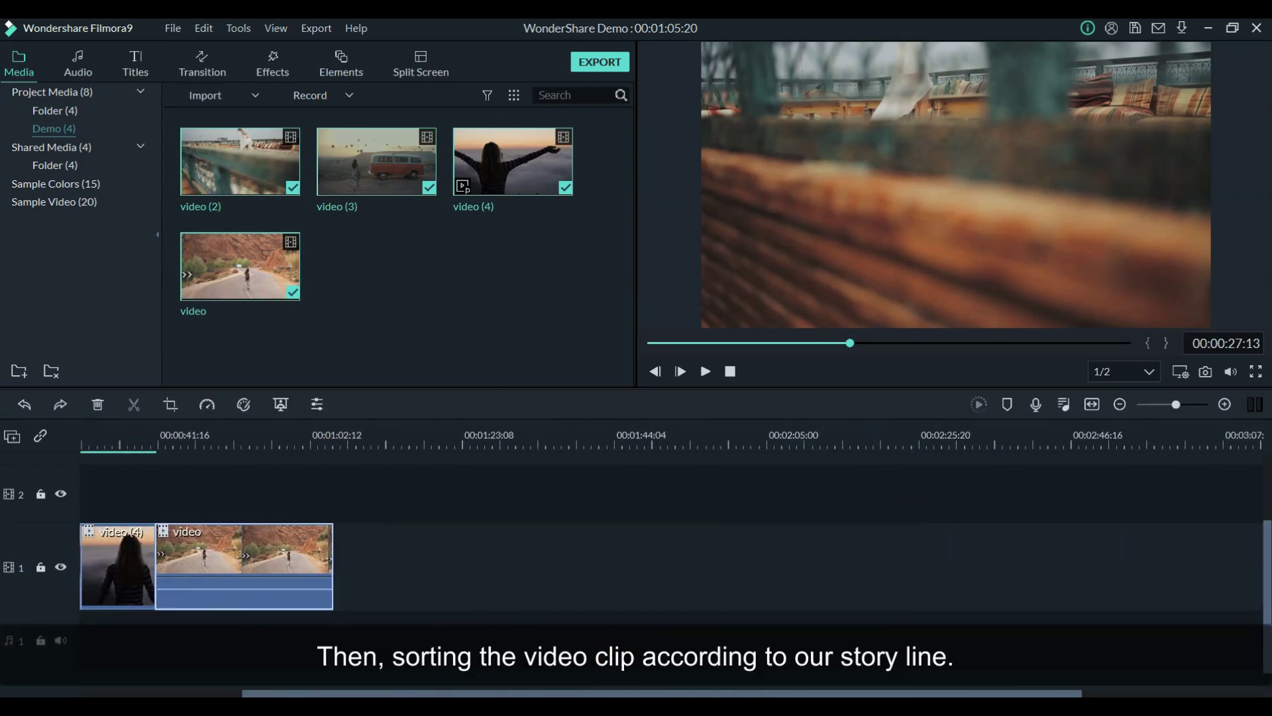
drag(141, 586, 584, 570)
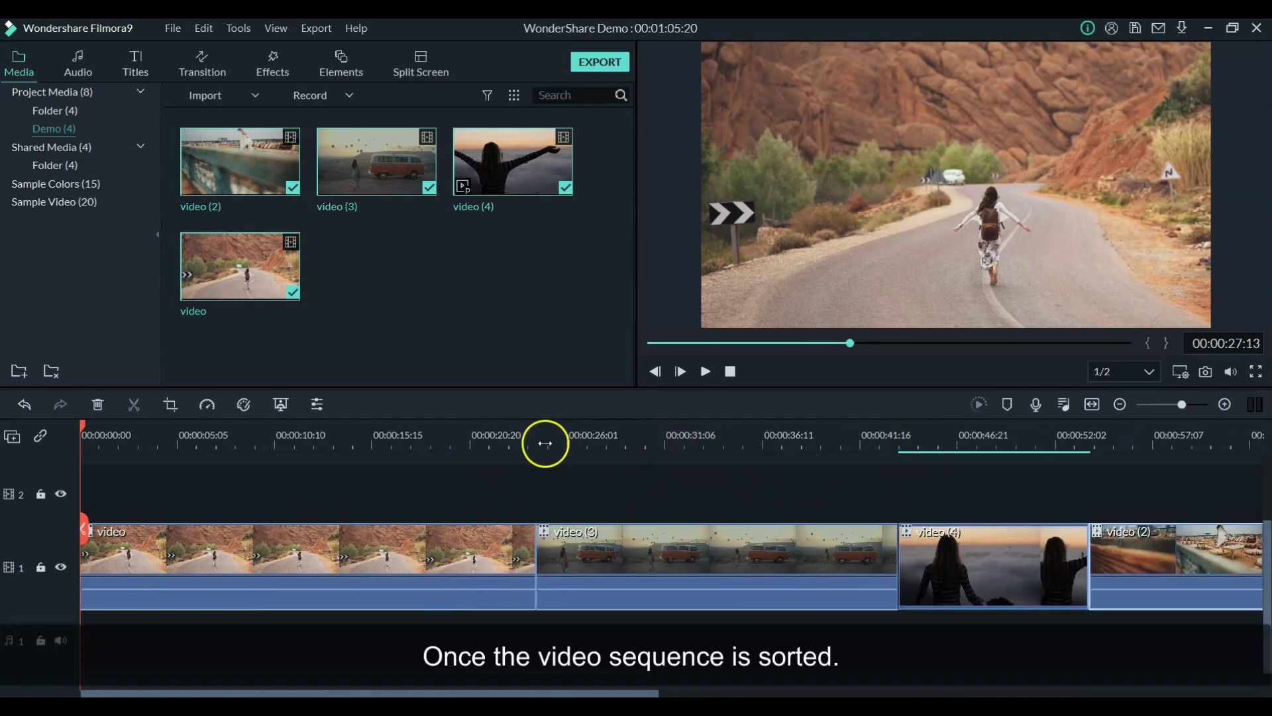
Trim the unwanted scenes from the video (3) and video (4) clips without leaving gaps
drag(545, 443, 690, 444)
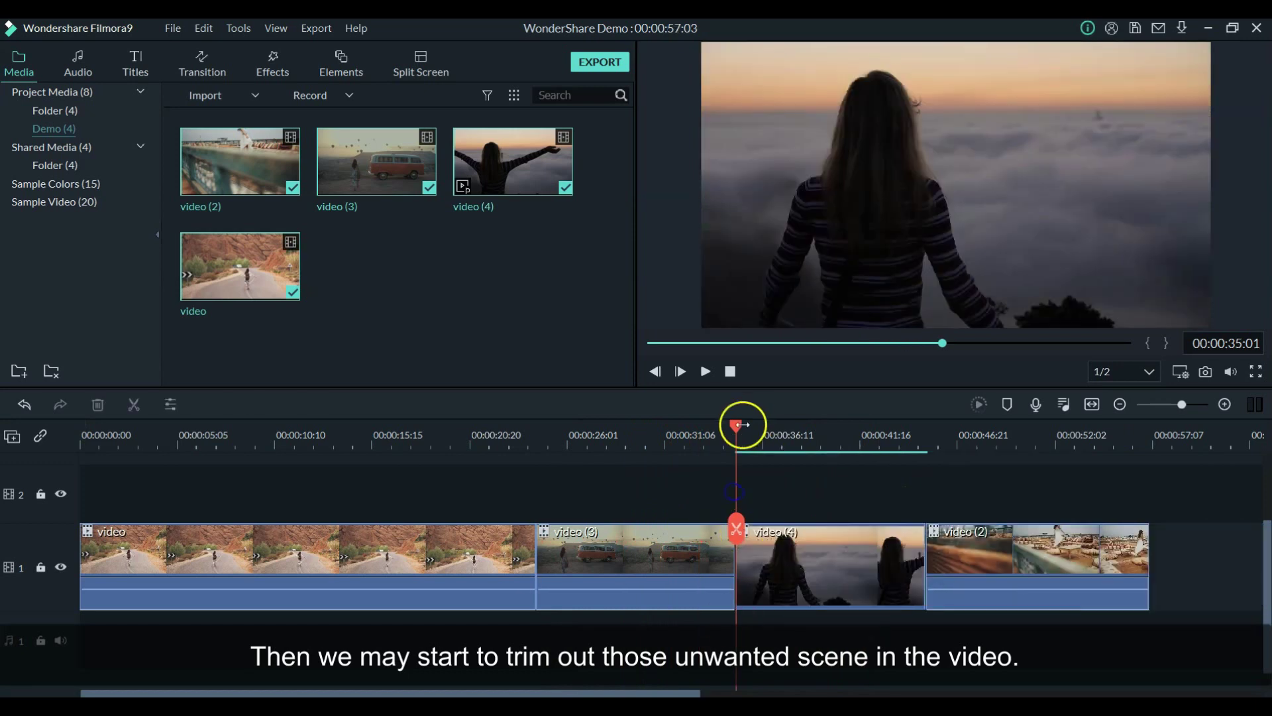
drag(742, 424, 602, 446)
drag(542, 426, 738, 439)
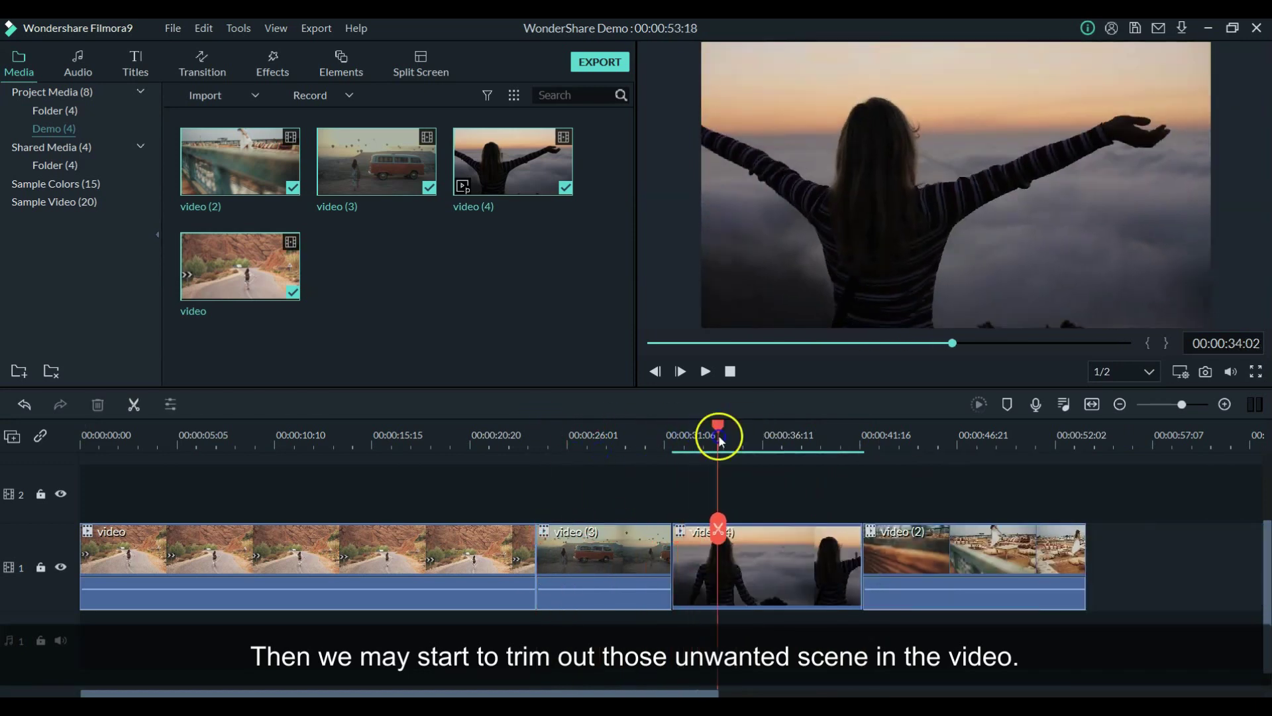
click(718, 554)
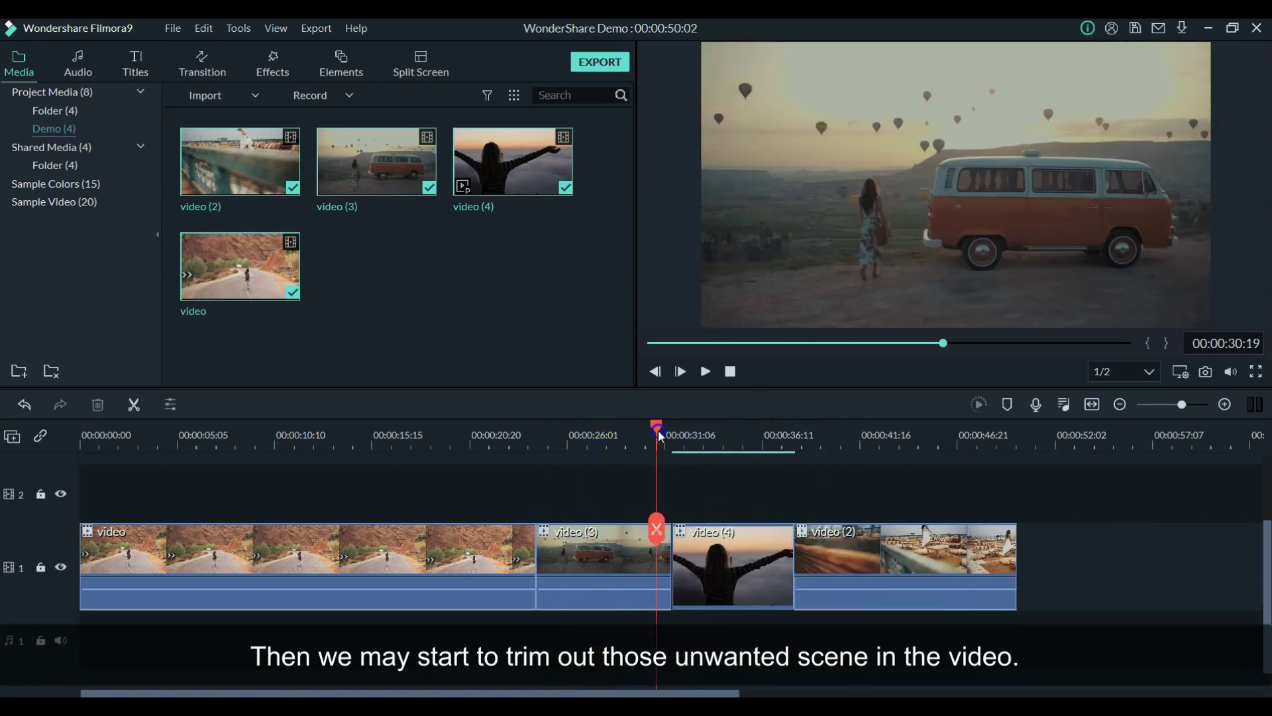
Trim the unwanted scenes from the video (2) clip and the first clip, and scrub through the shortened sequence
drag(656, 438, 884, 464)
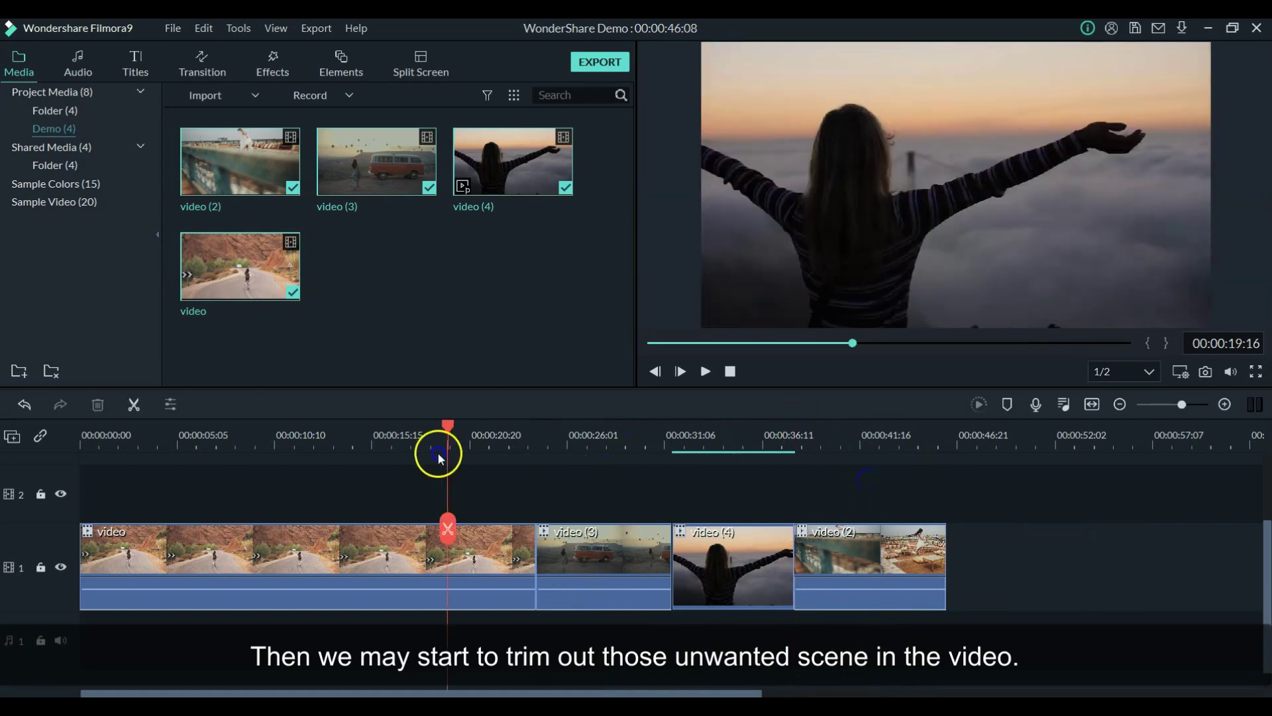
drag(438, 454, 202, 498)
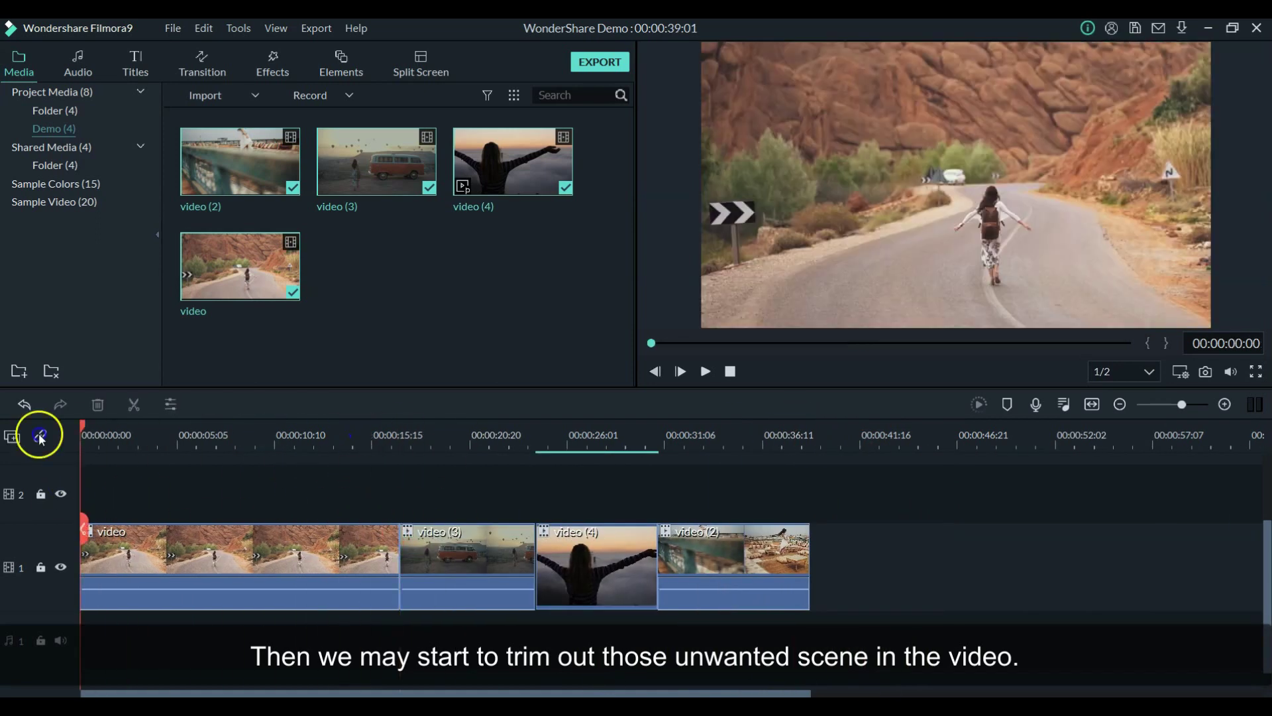
click(432, 456)
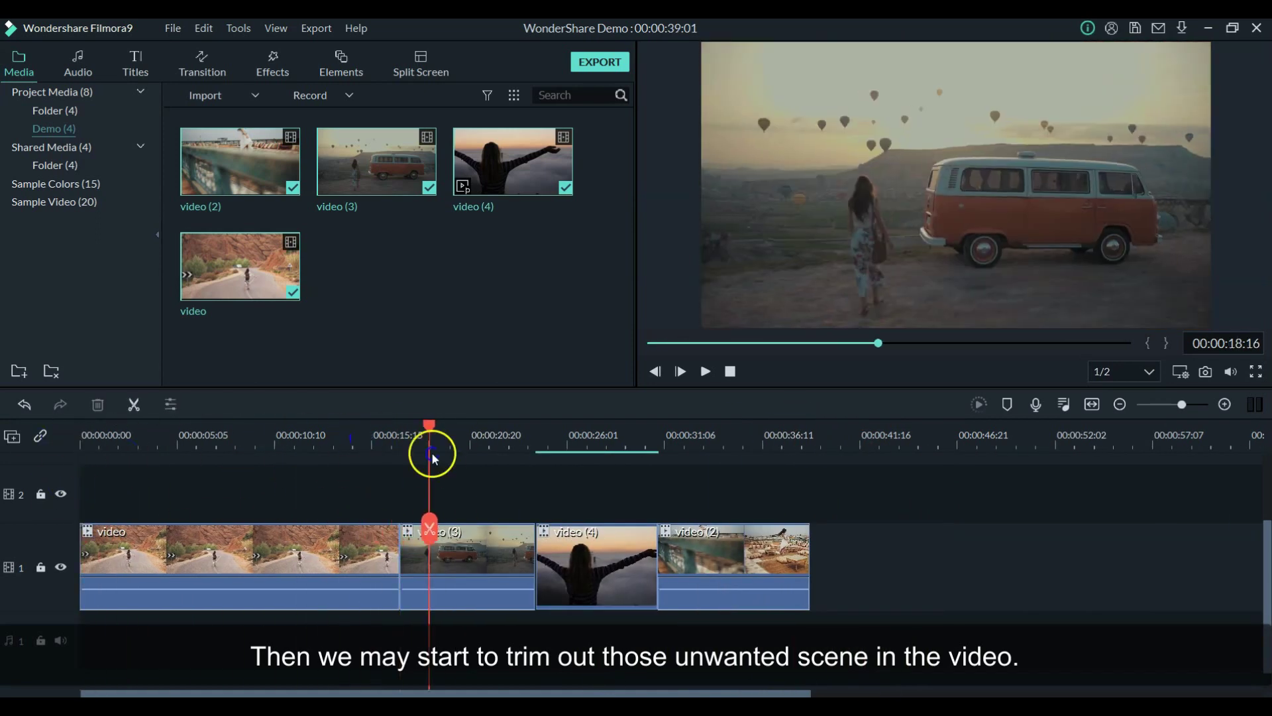
drag(432, 455, 701, 458)
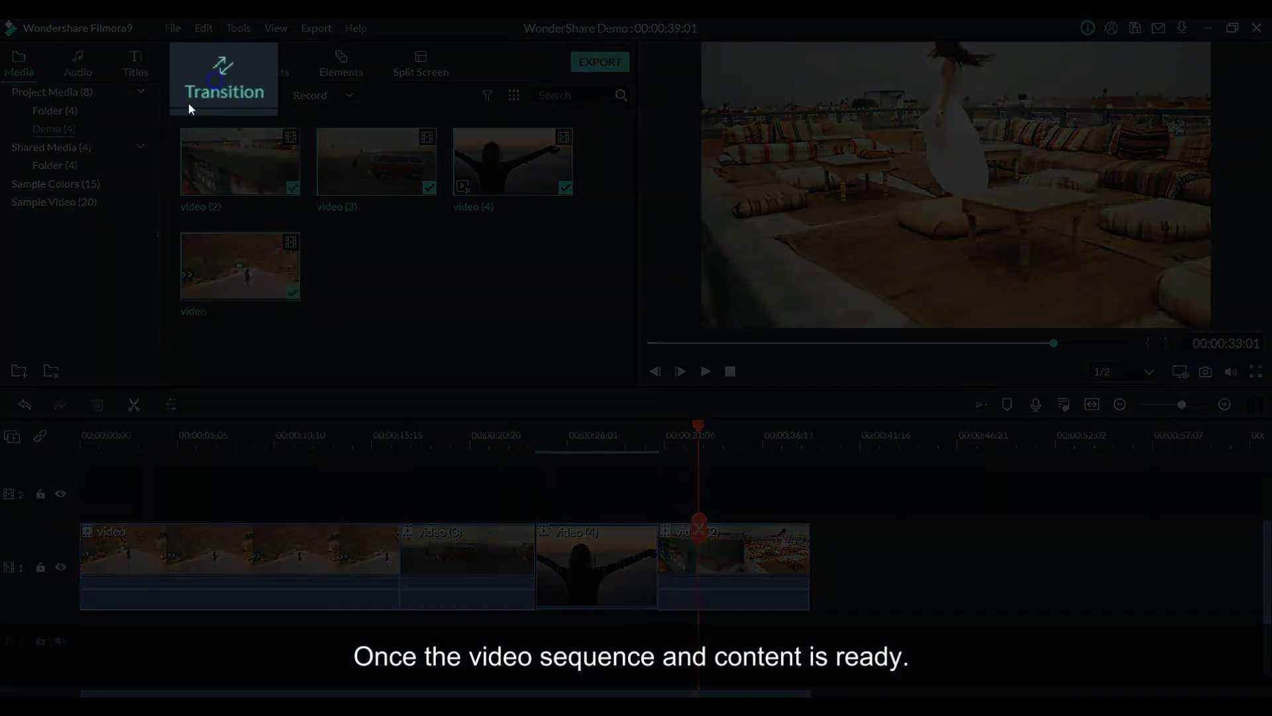
Add a Dissolve transition at each cut between the four clips and preview the transitions
click(199, 86)
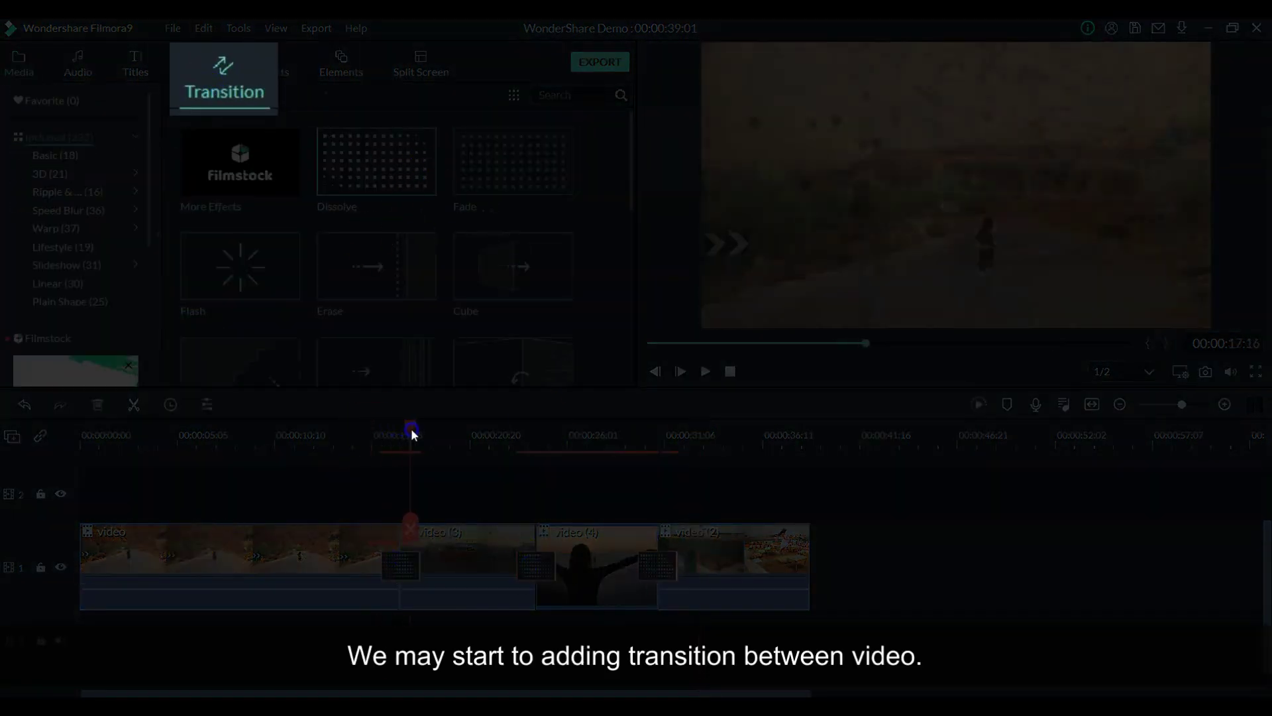
drag(410, 428, 644, 442)
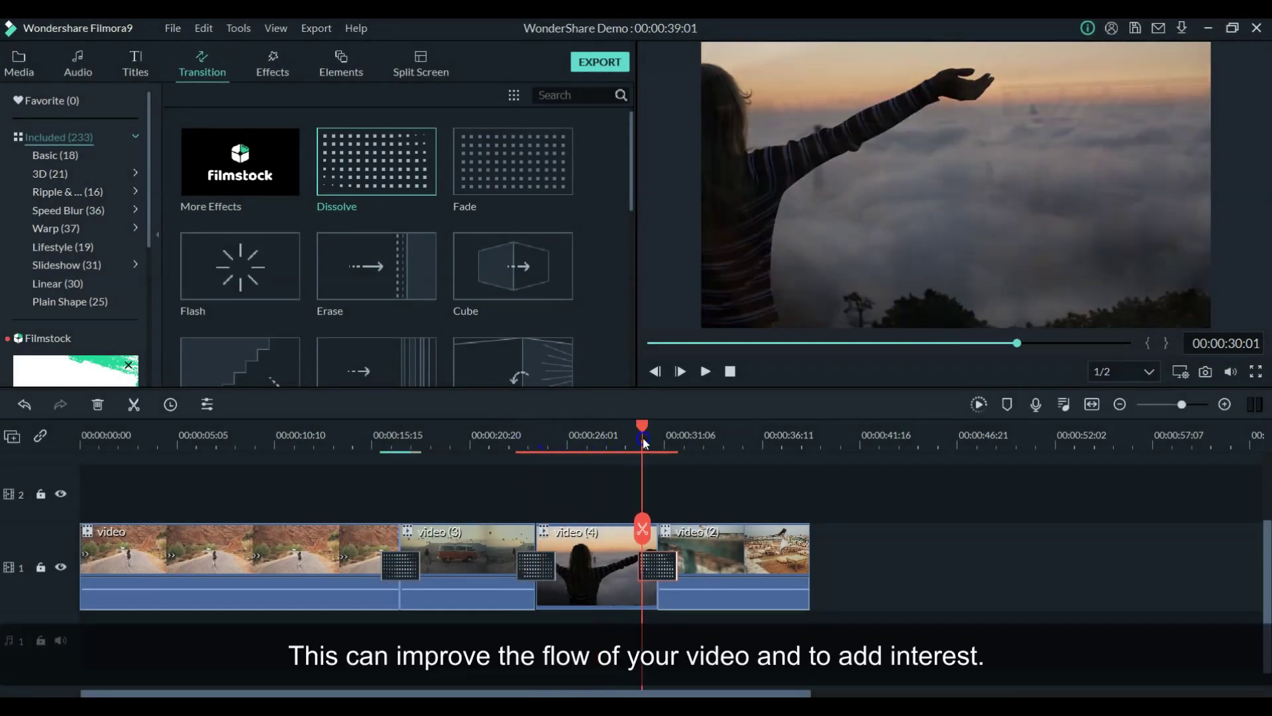
click(689, 369)
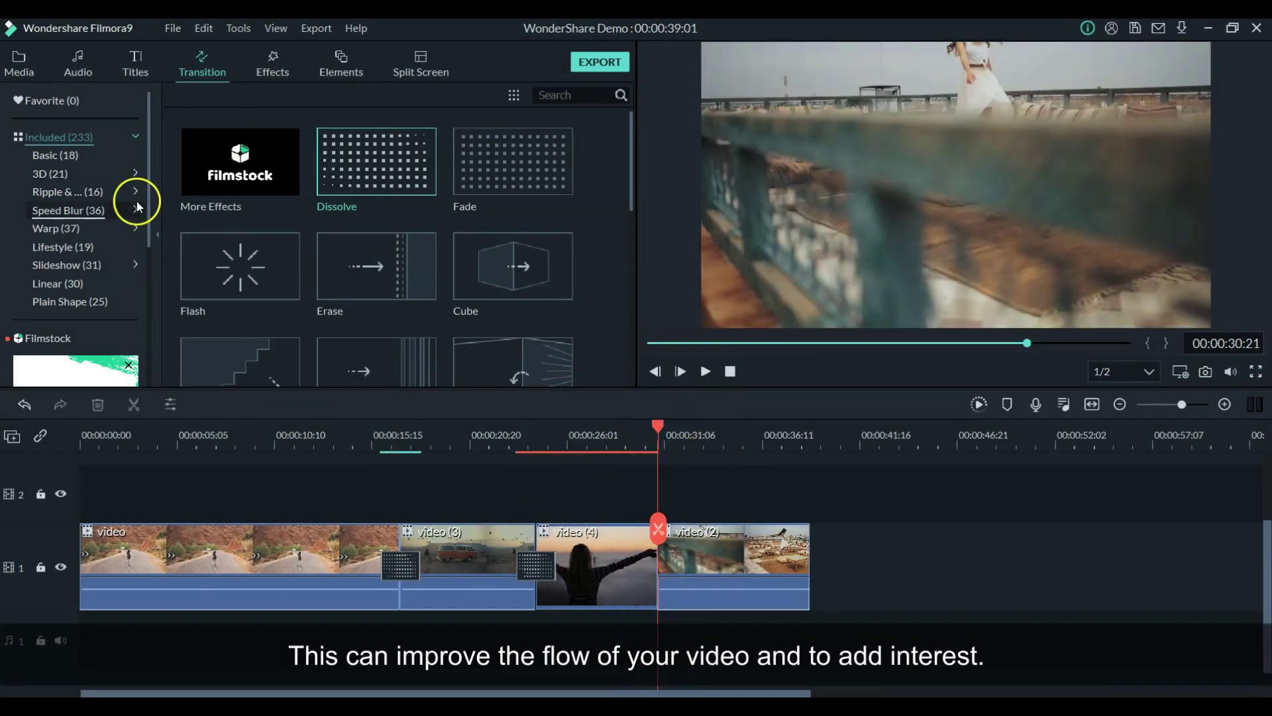
Try the Slideshow transition Roll Anticlockwise between video (4) and video (2), replace it with Roll Clockwise and preview the result
scroll(499, 234, down, 15)
scroll(360, 220, up, 10)
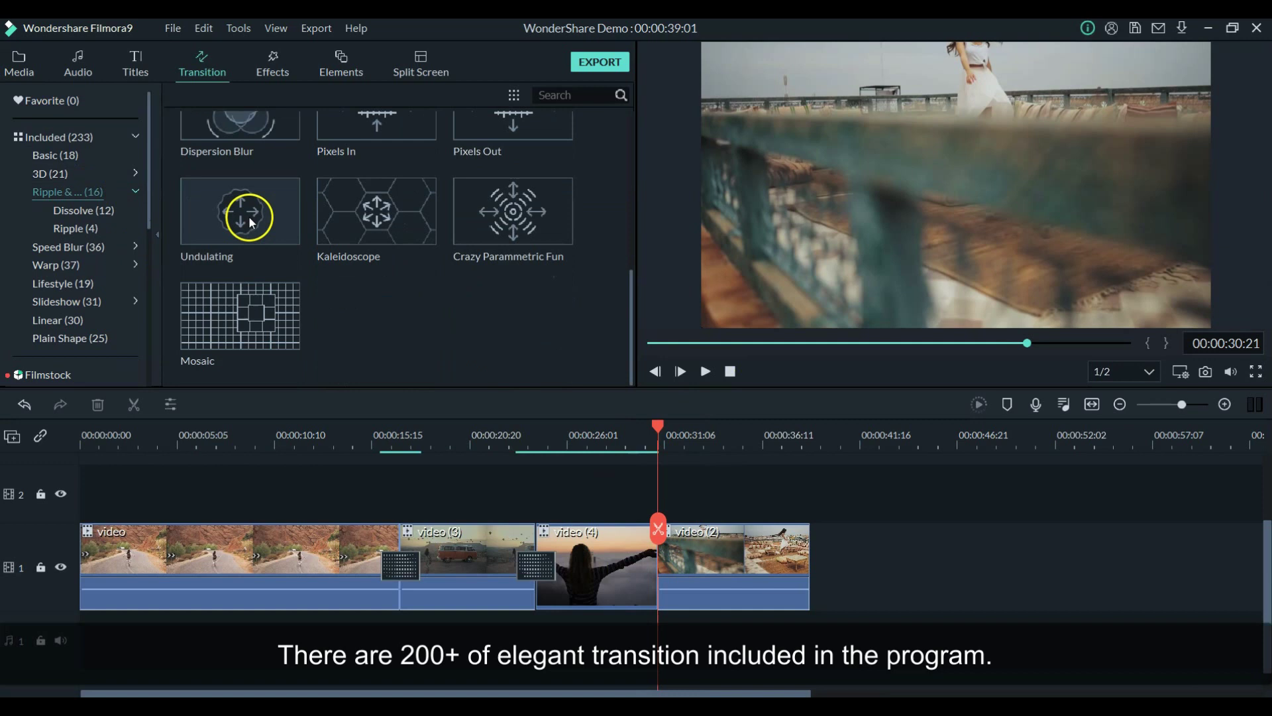
scroll(81, 198, down, 3)
click(81, 157)
scroll(285, 293, down, 8)
drag(513, 210, 658, 563)
click(706, 371)
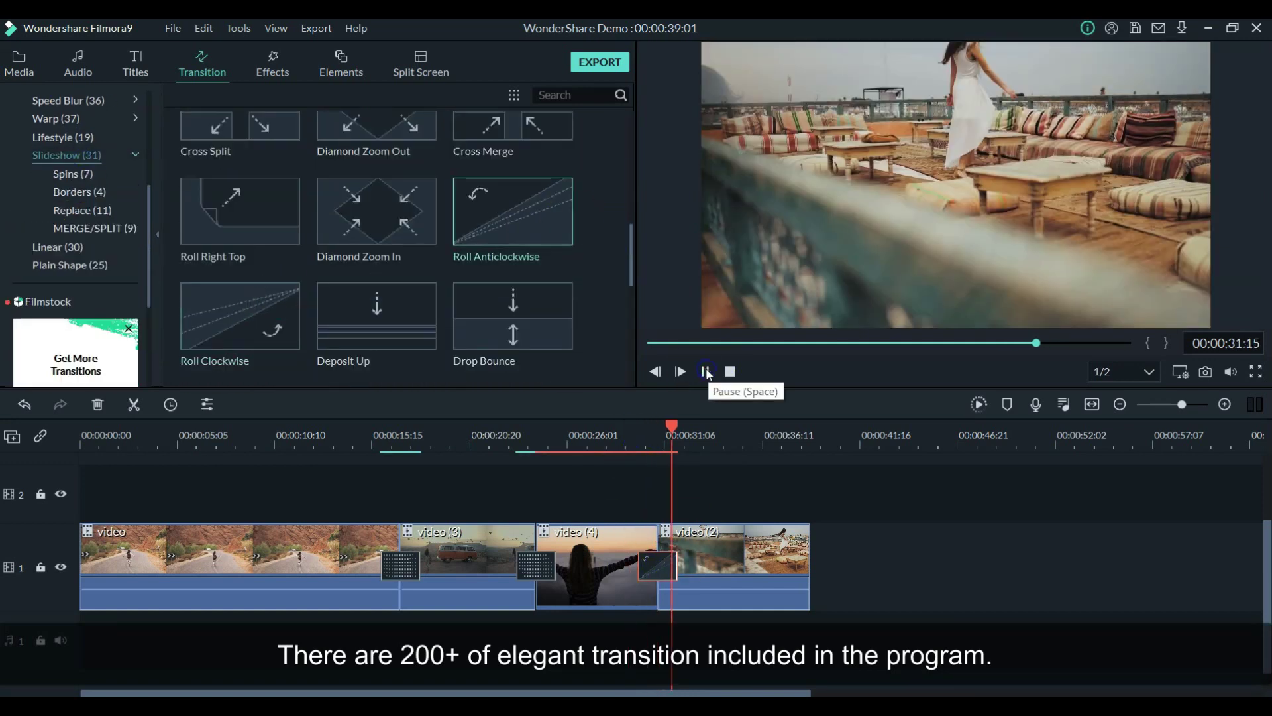
drag(240, 315, 658, 563)
click(704, 371)
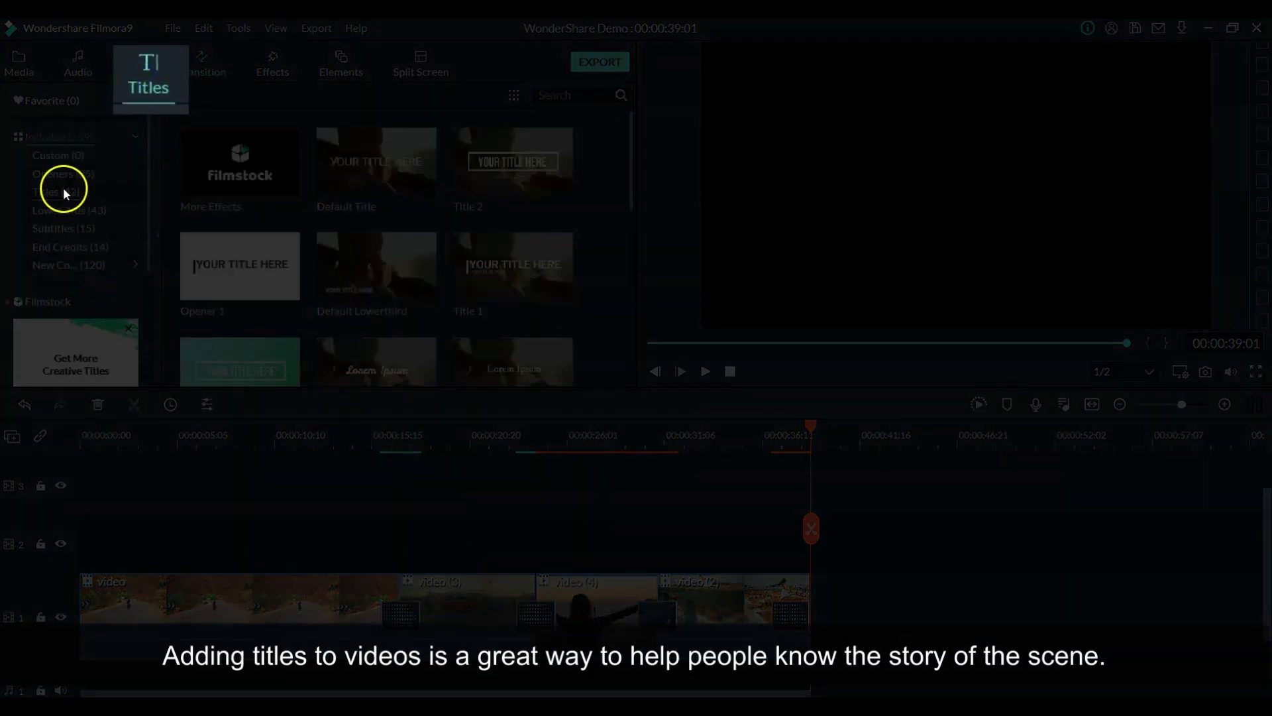
Add the Title 12 template to video track 3 at the very beginning of the sequence
click(61, 188)
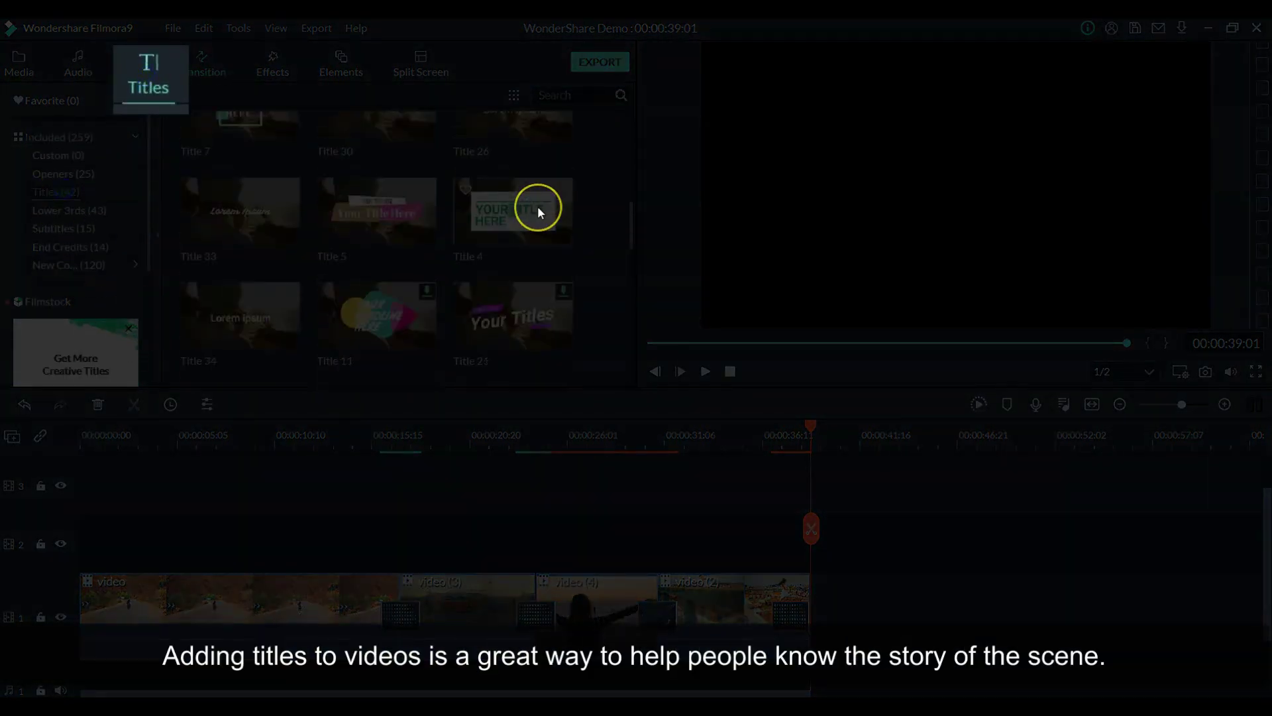
scroll(538, 212, up, 10)
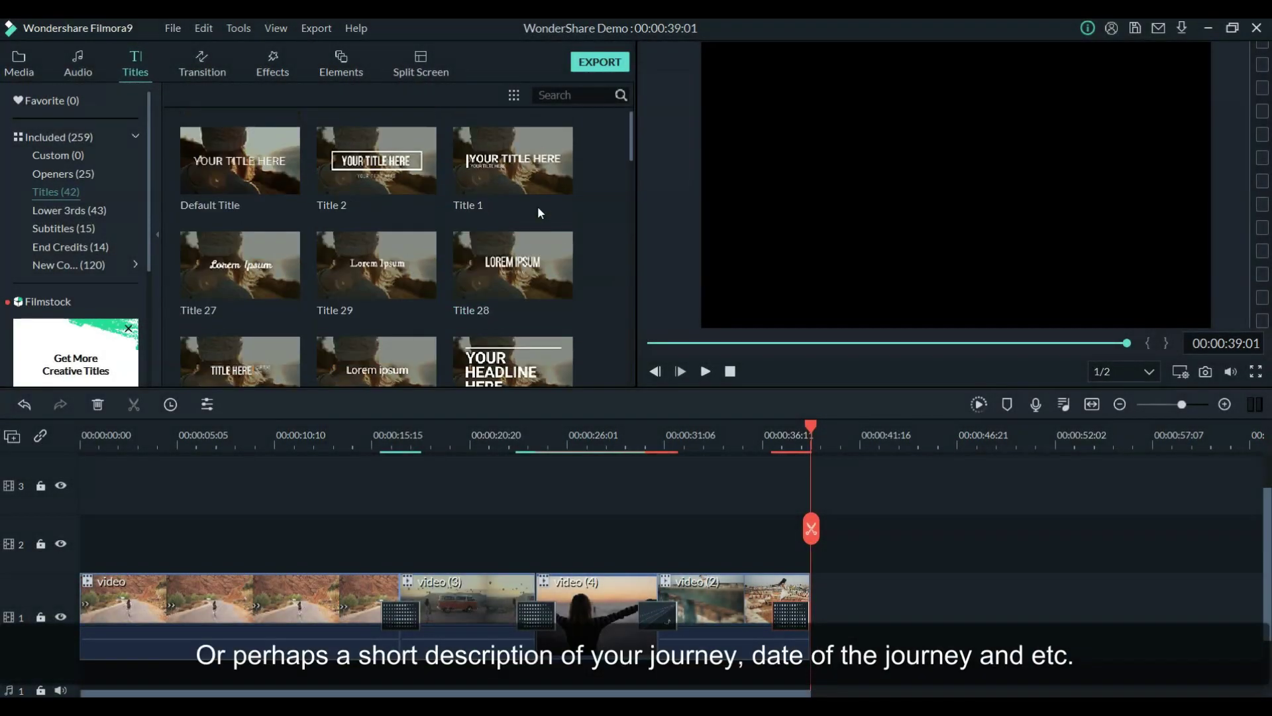
scroll(538, 206, down, 10)
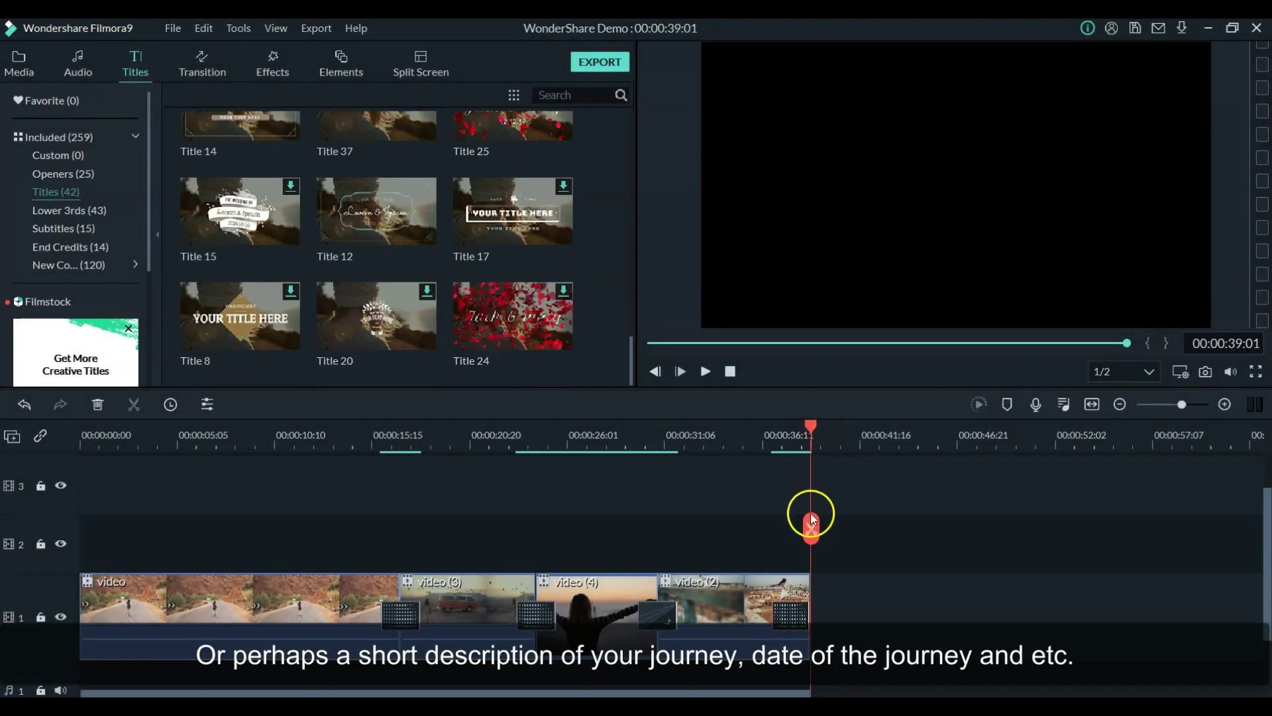
drag(811, 519, 92, 488)
drag(416, 238, 81, 507)
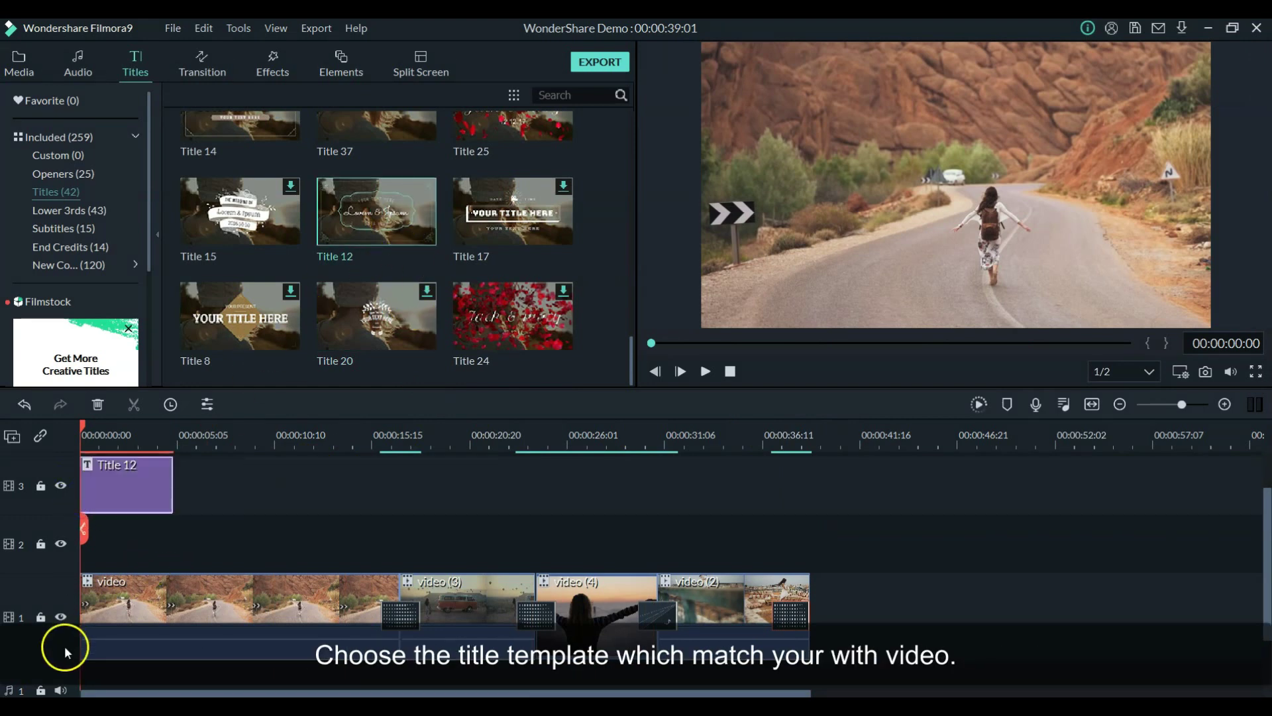
Set the upper text line of Title 12 to "Summer Journey"
click(107, 442)
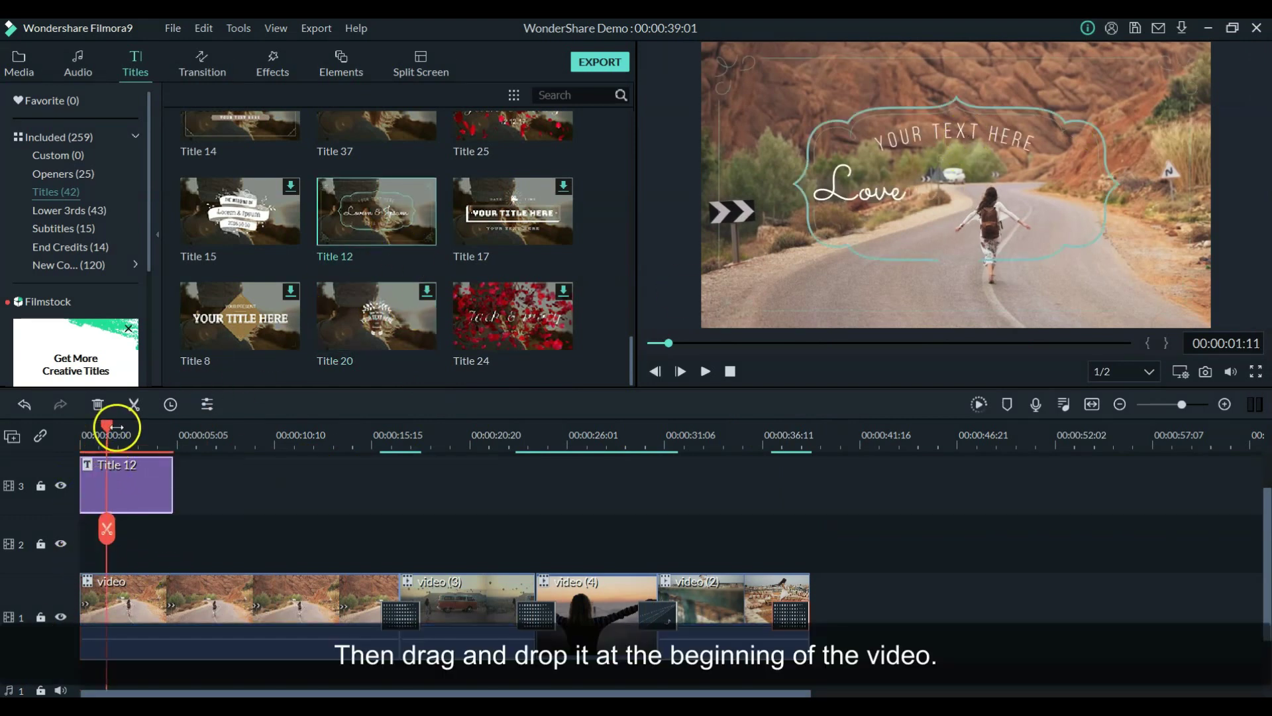
drag(126, 438, 148, 437)
double_click(977, 153)
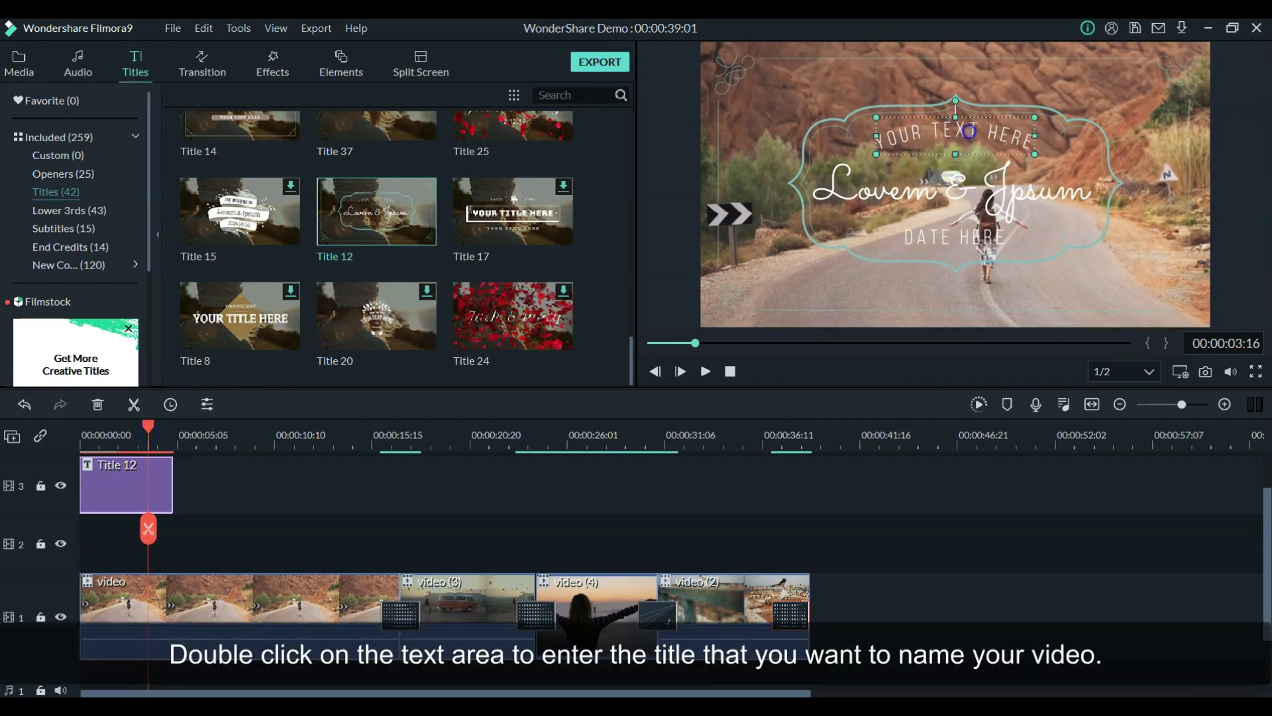
double_click(989, 134)
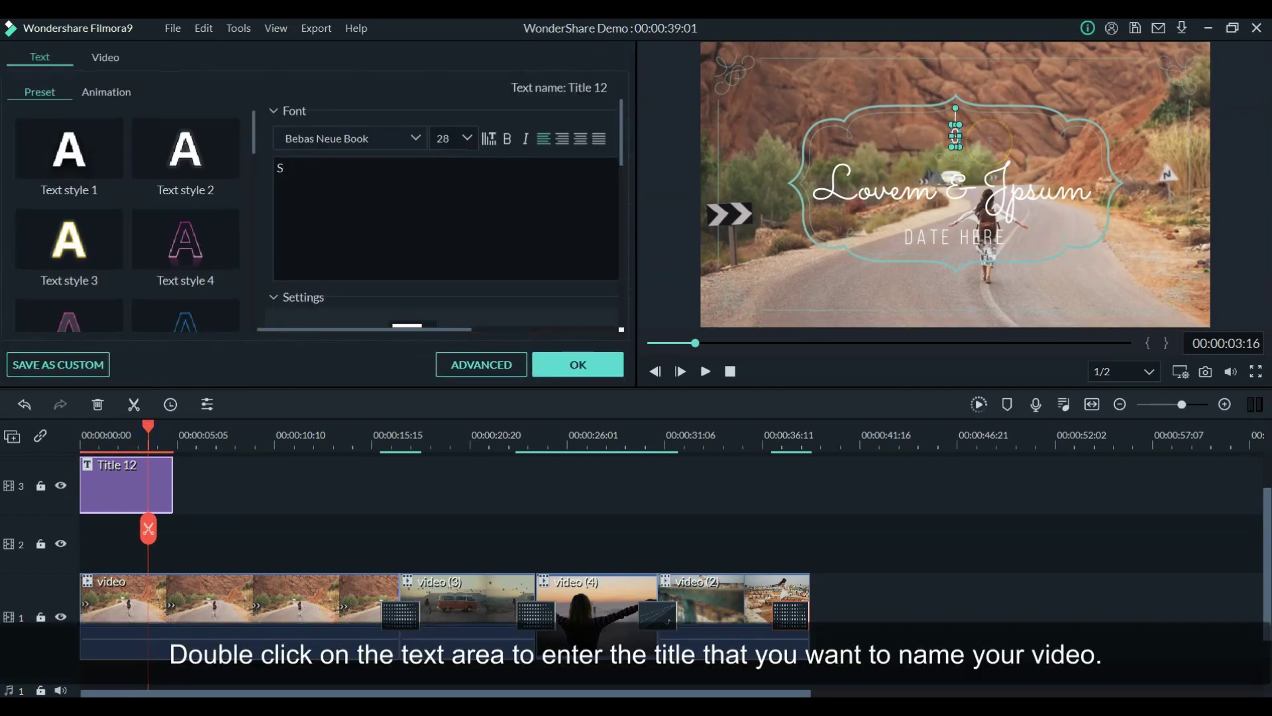
Replace the date placeholder of Title 12 with "July 2020"
click(978, 243)
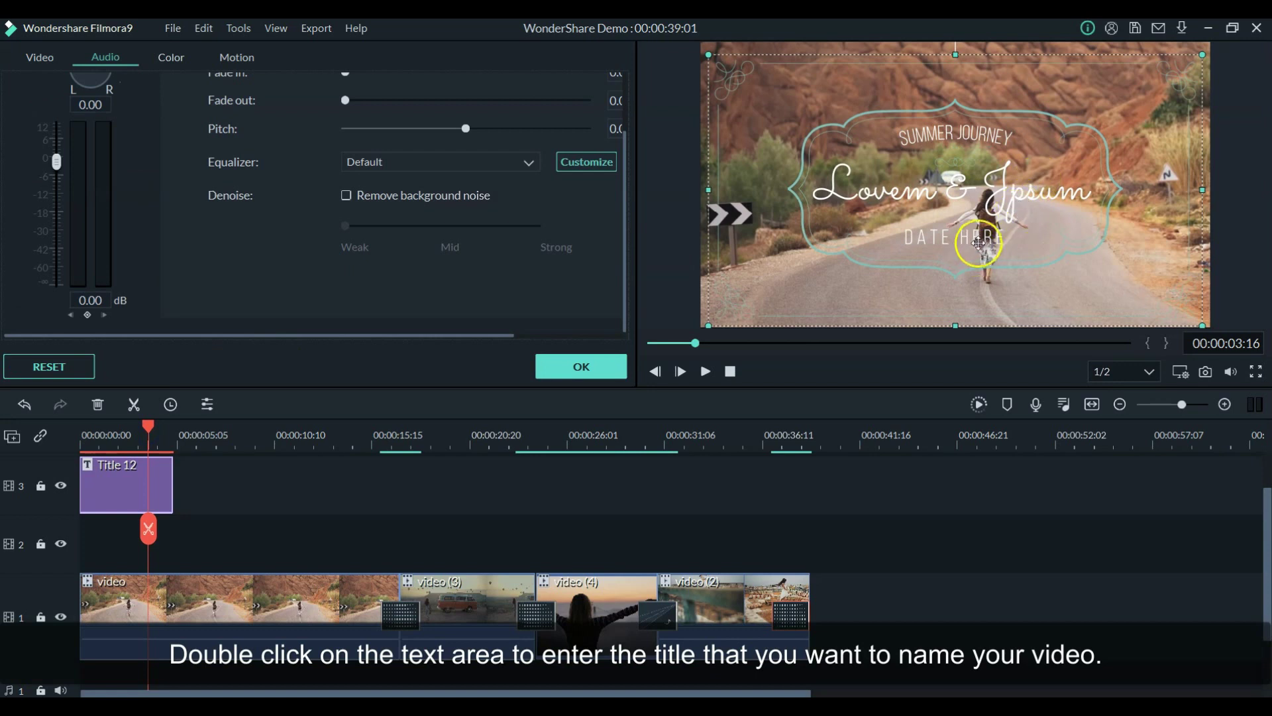
double_click(981, 237)
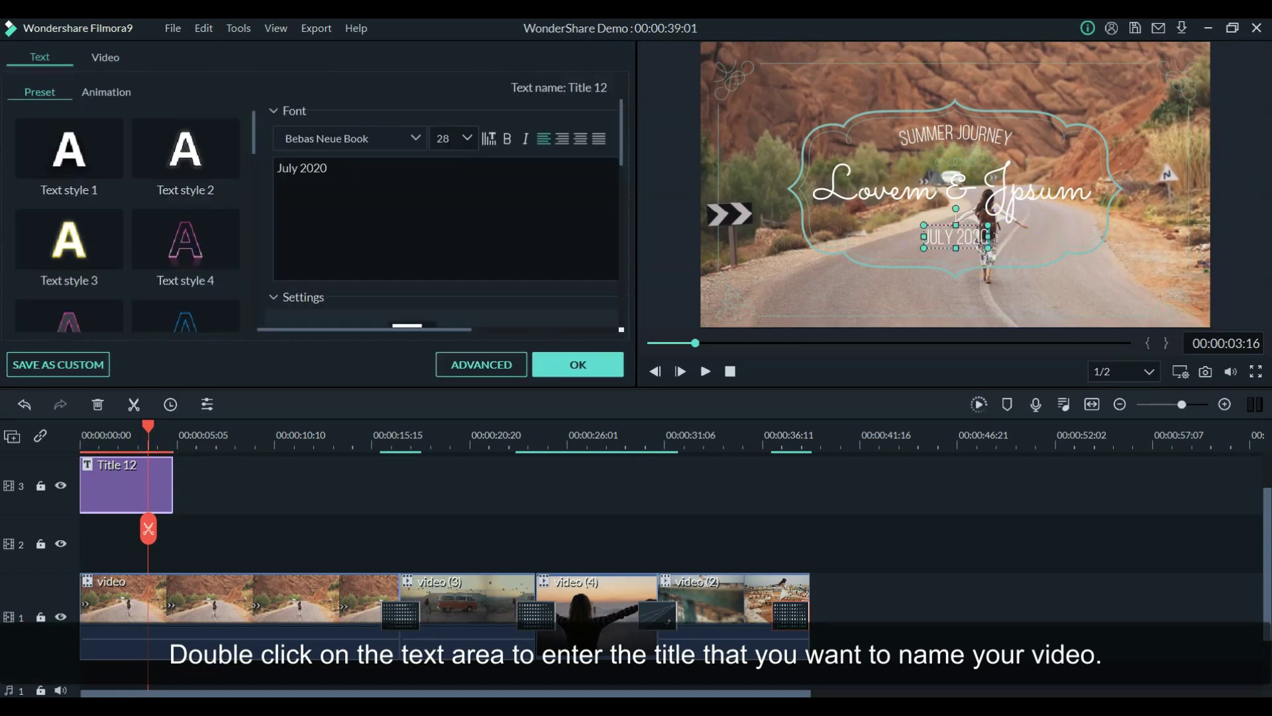
click(1138, 243)
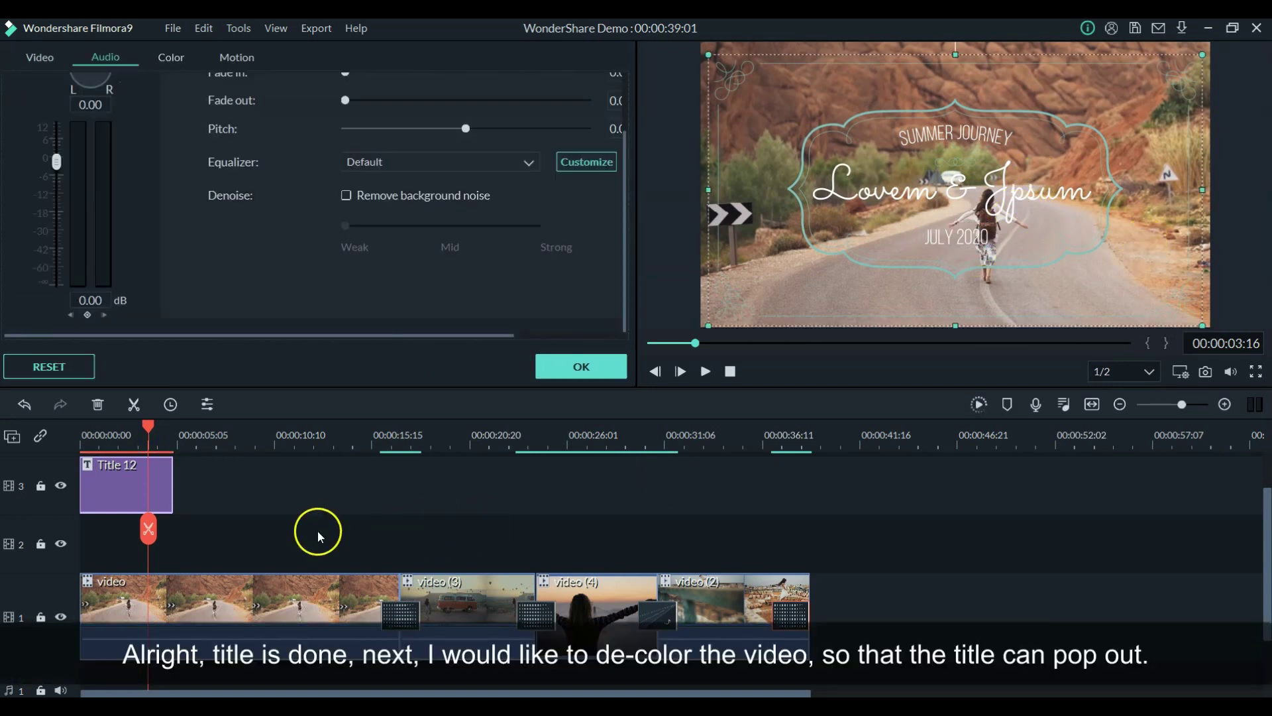
Split the first clip on video track 1 at 00:00:04:23, where Title 12 ends
drag(148, 434, 178, 434)
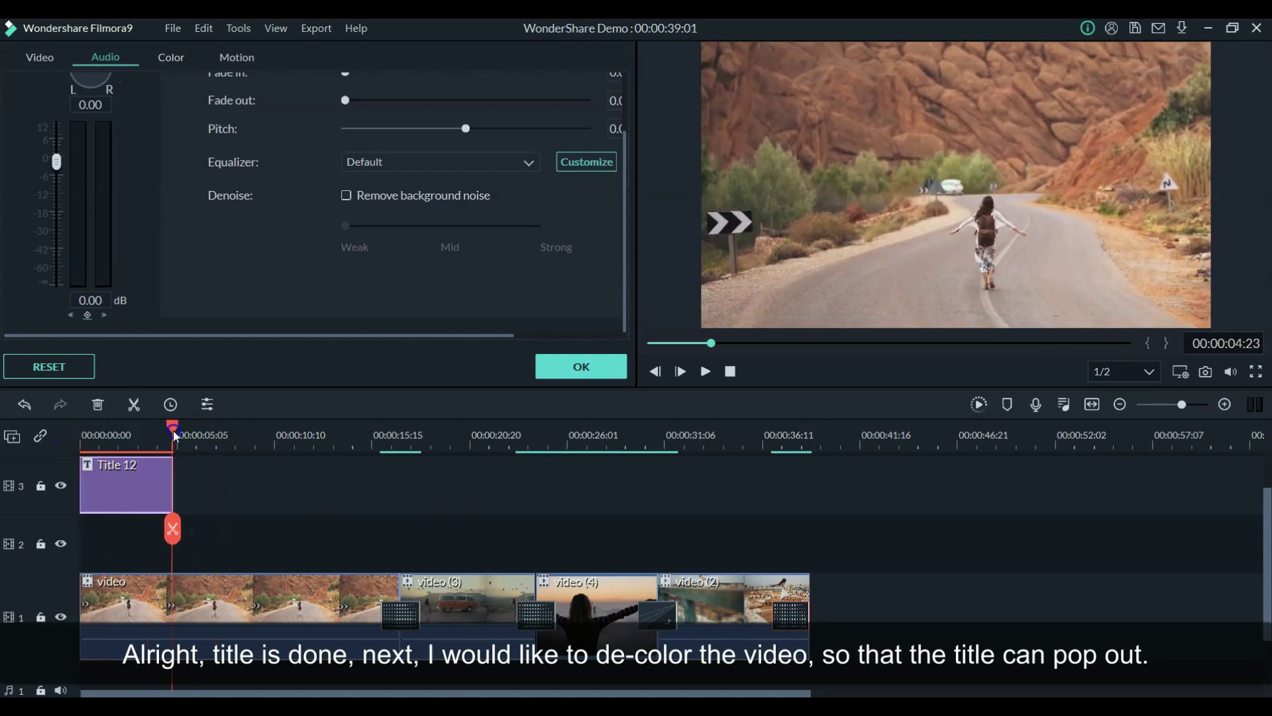
click(171, 528)
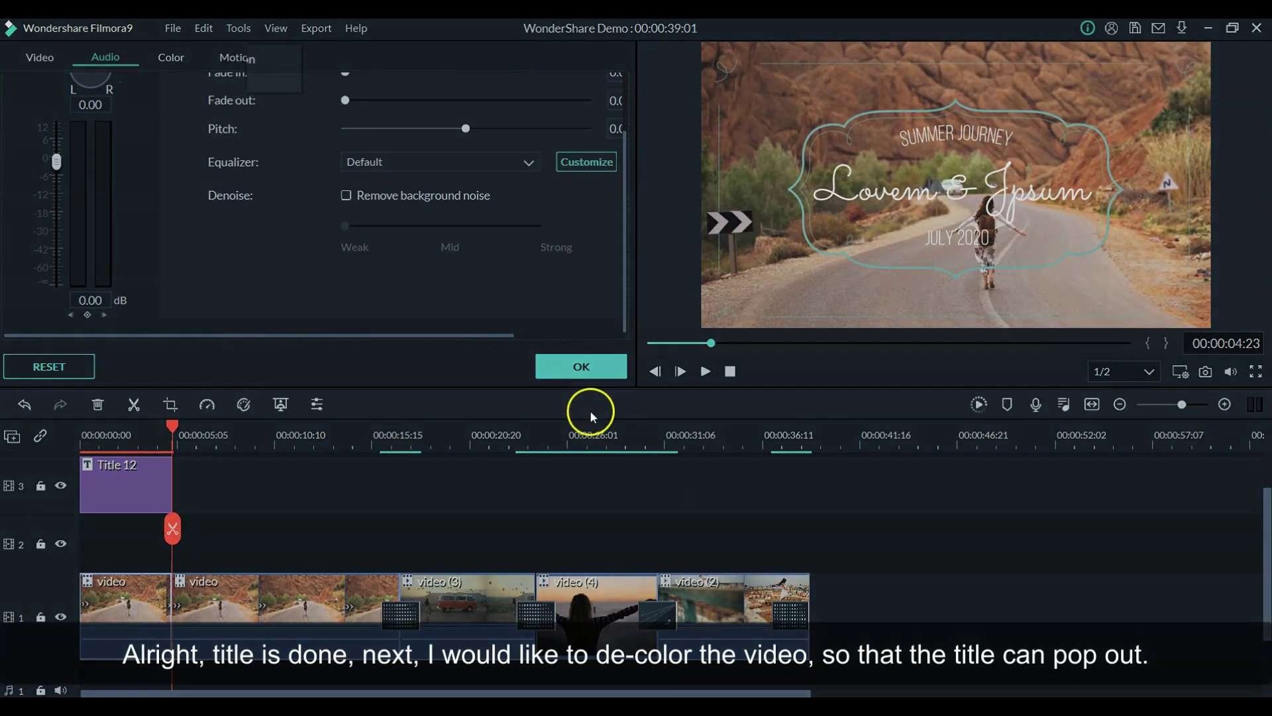
Close the clip's audio settings and preview the Ash filter from the Black & White effects
click(581, 368)
click(303, 98)
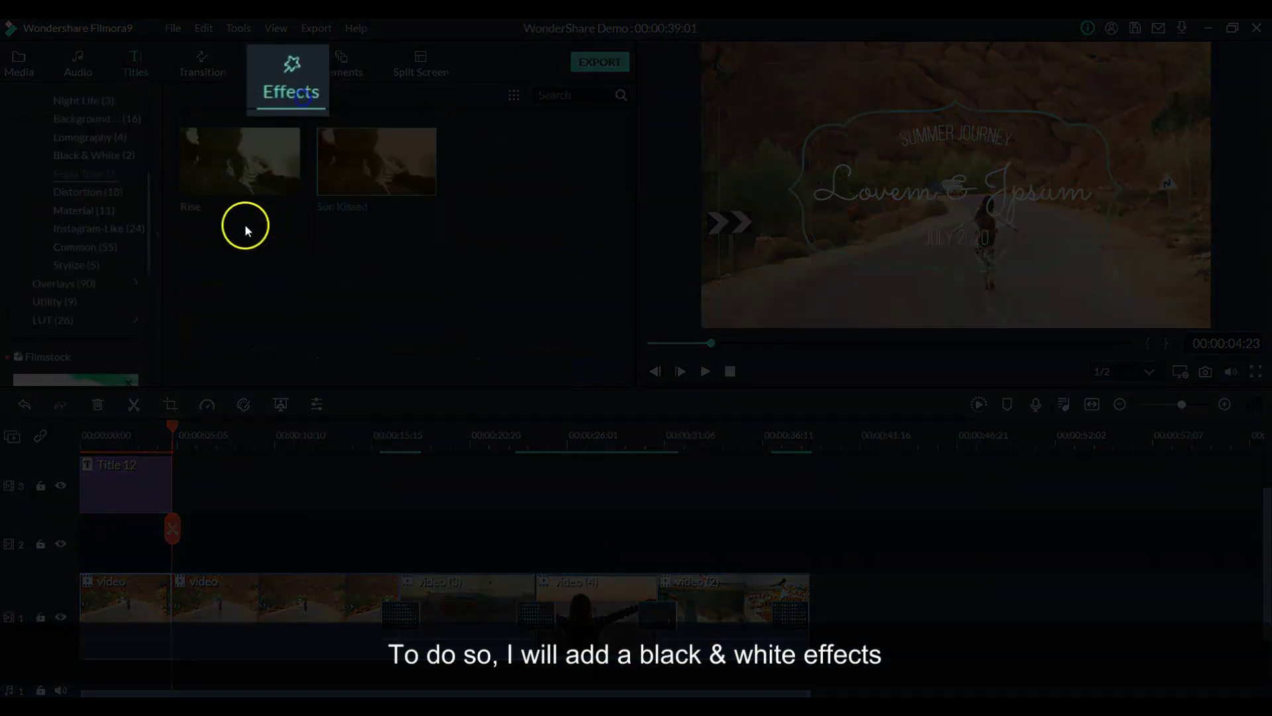
scroll(108, 247, up, 1)
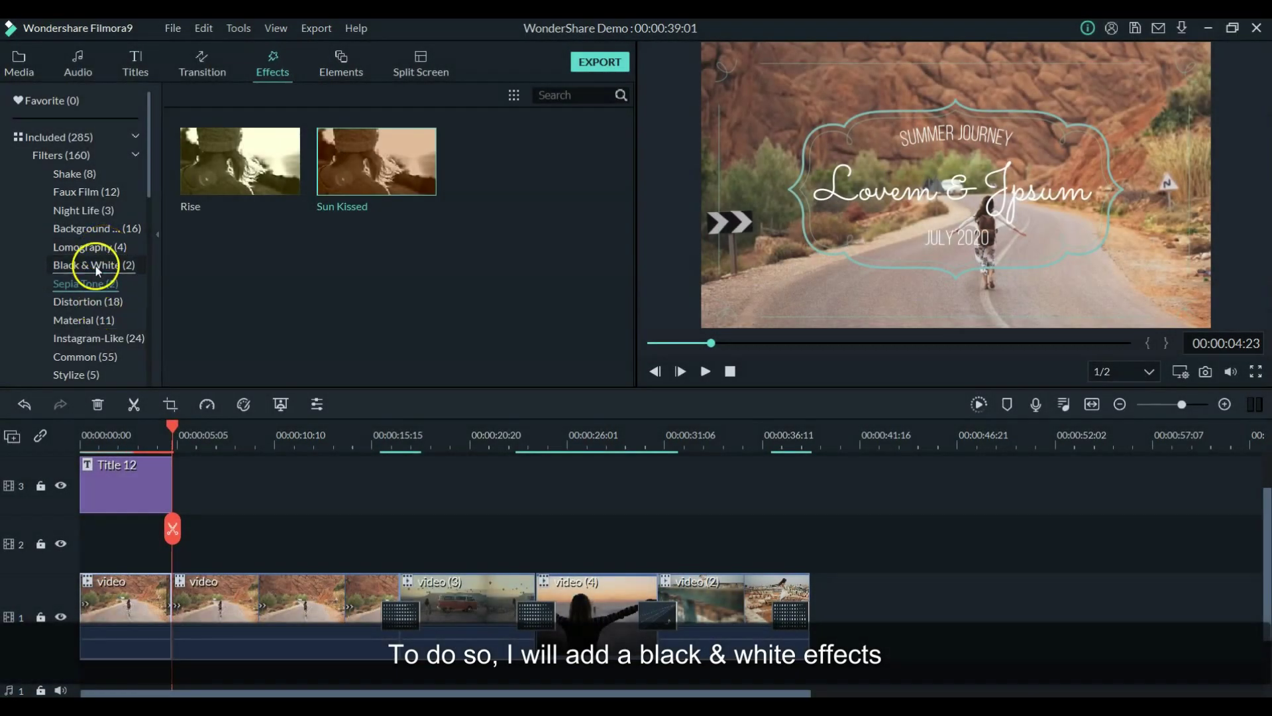
click(98, 267)
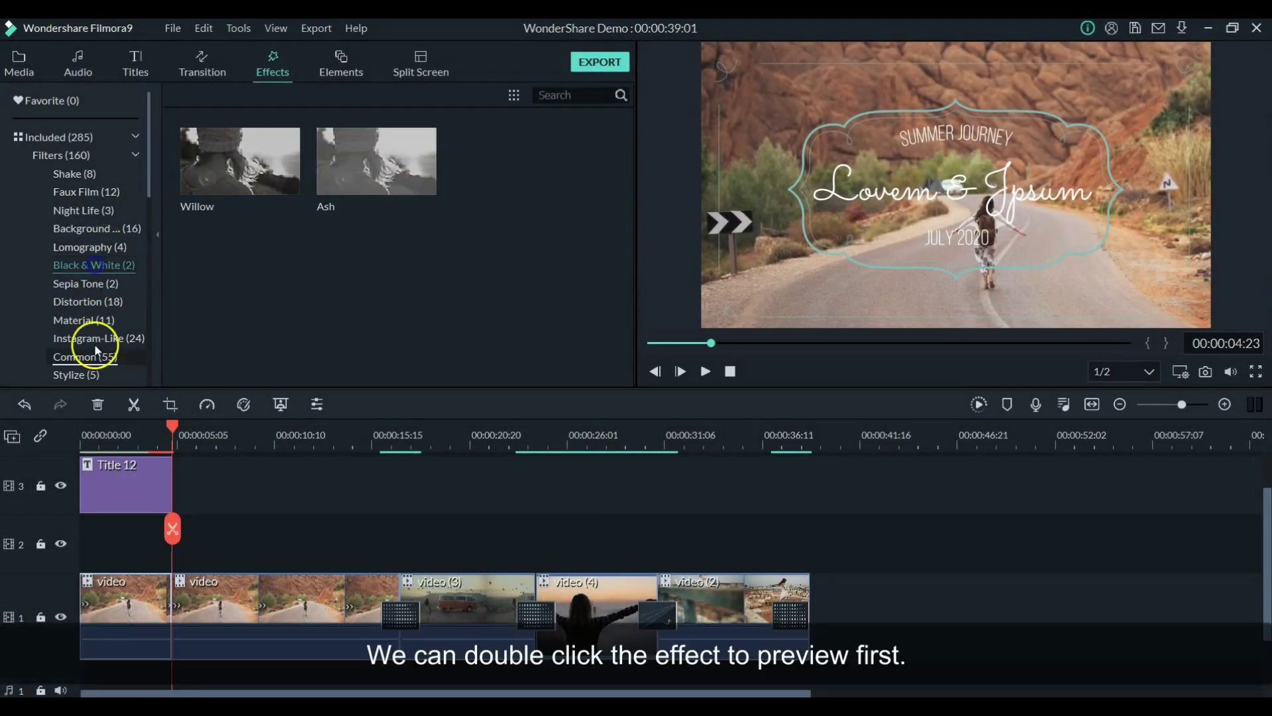
double_click(385, 185)
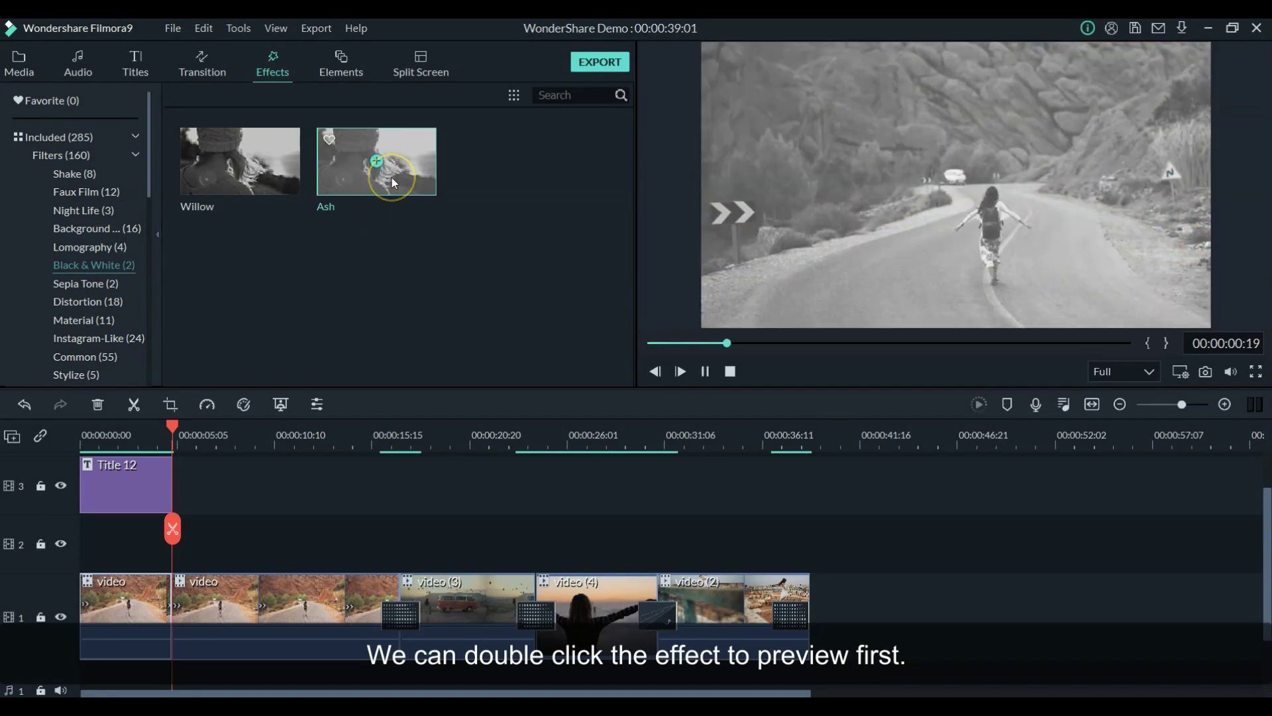
Apply the Willow black and white filter to the first clip on video track 1 and play back the result
click(263, 185)
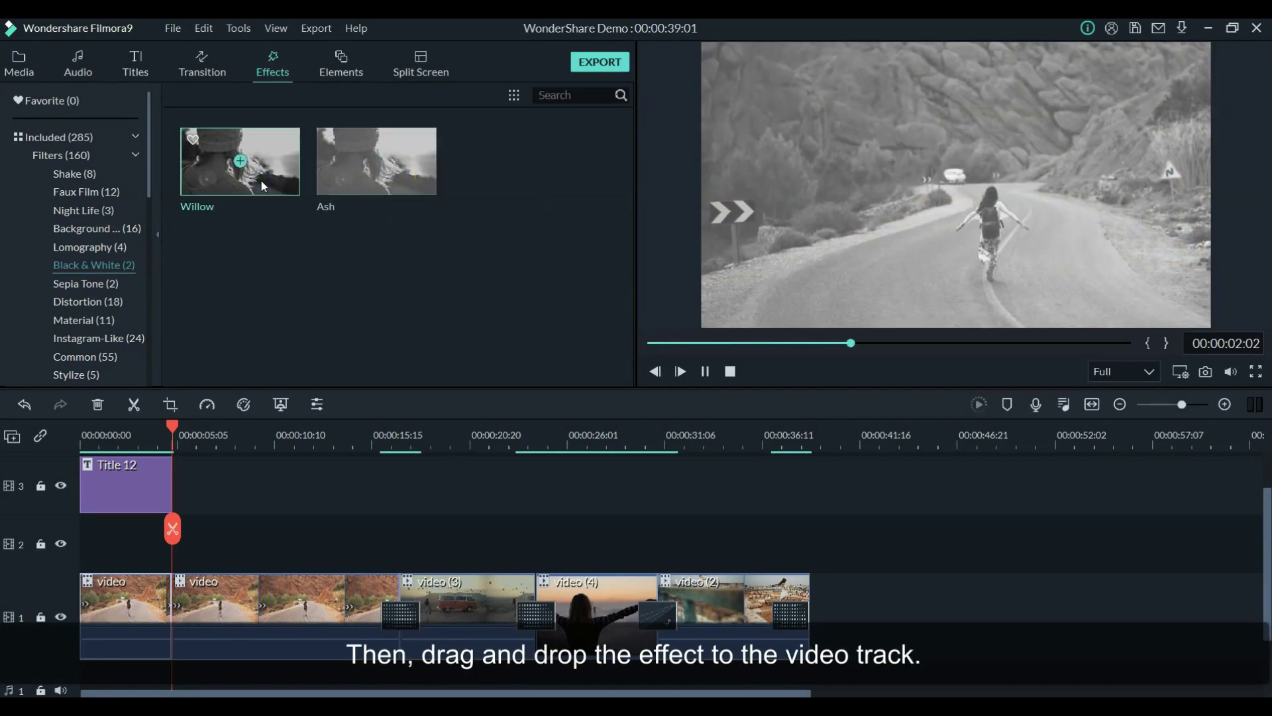
double_click(261, 186)
drag(261, 179, 133, 610)
click(705, 372)
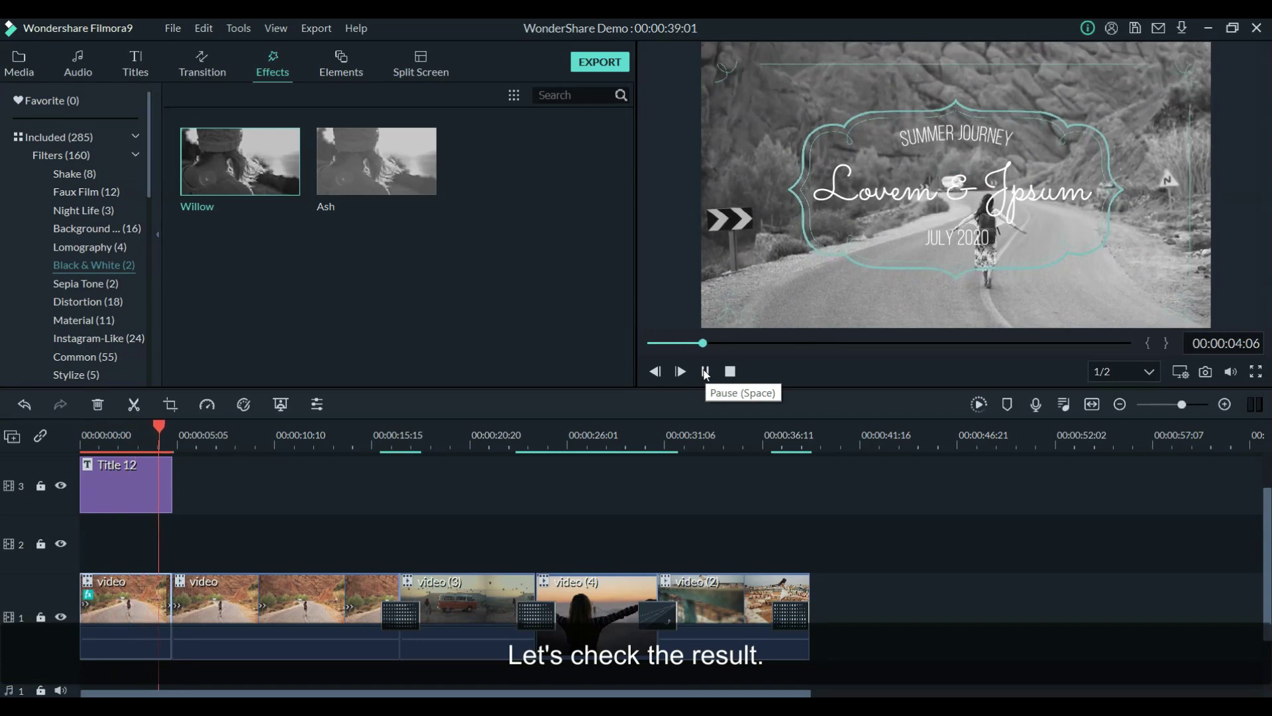
click(705, 372)
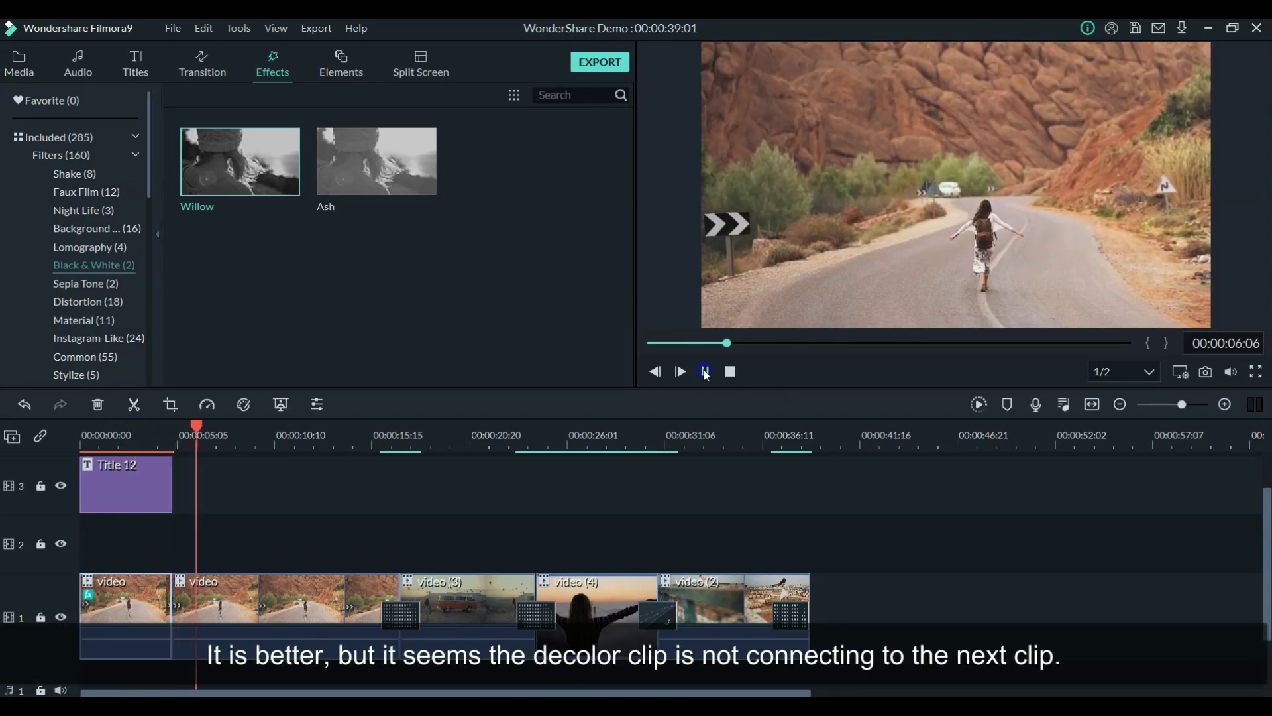
Add a Dissolve transition between the black and white opening clip and the next clip, and play the sequence
click(64, 265)
click(212, 73)
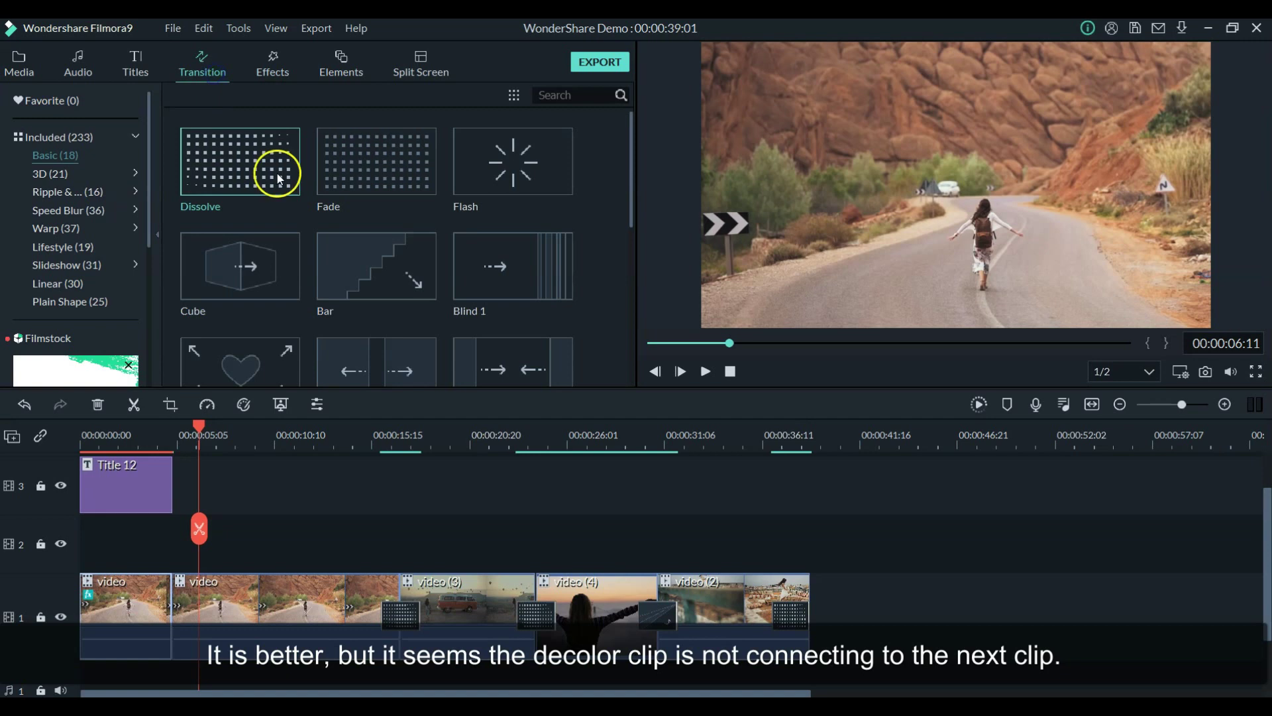
drag(283, 176, 198, 623)
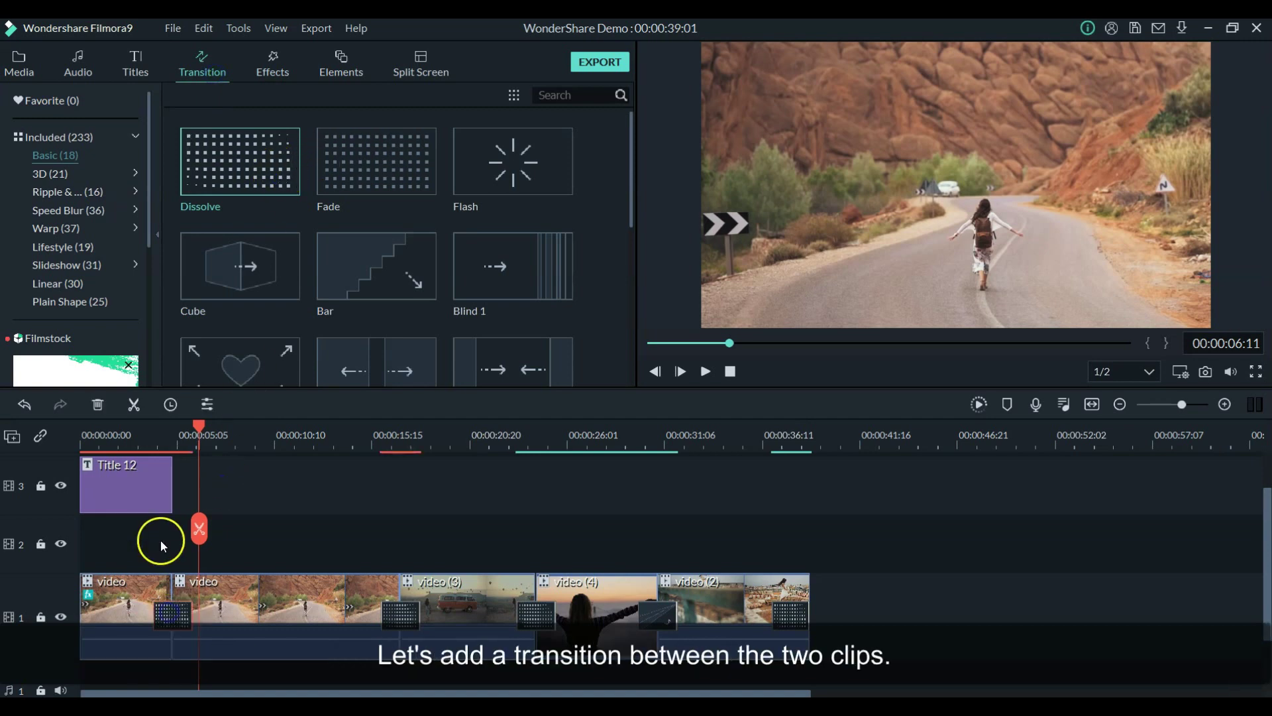
click(706, 269)
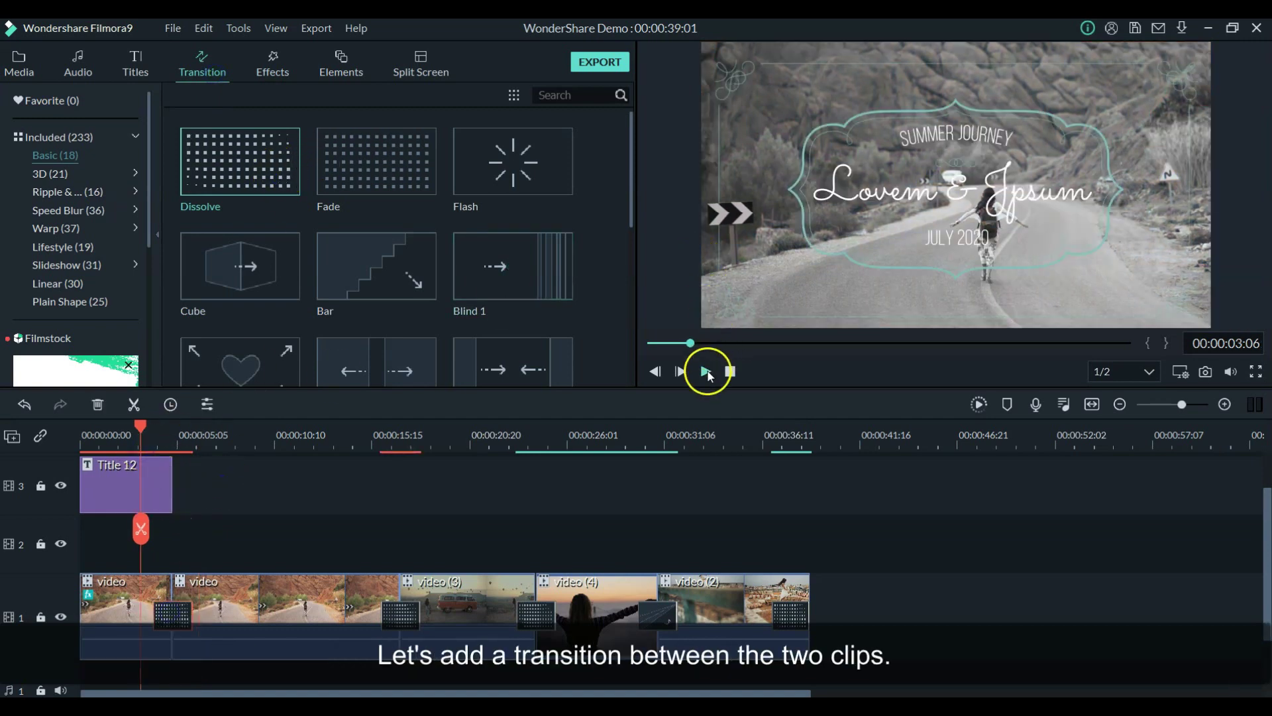
click(38, 441)
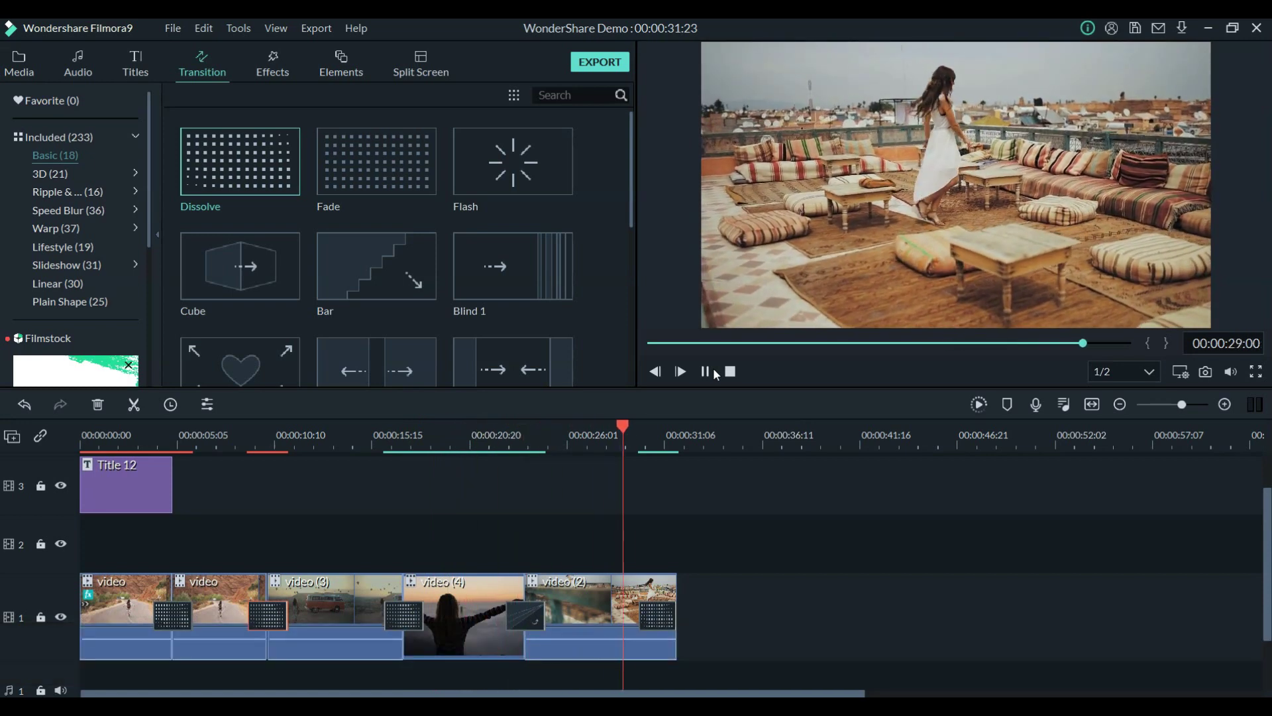
Add the Drift - Pages Turn music to audio track 1 at the very beginning of the sequence
click(100, 79)
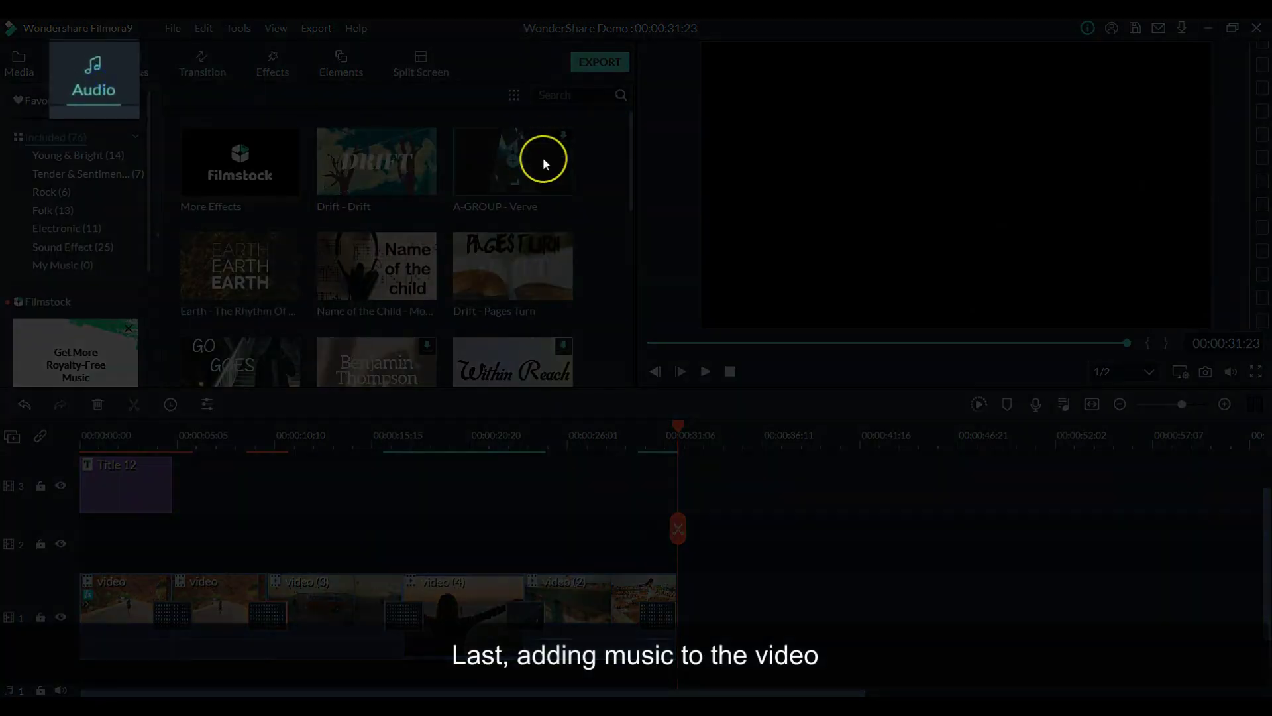
scroll(551, 165, down, 5)
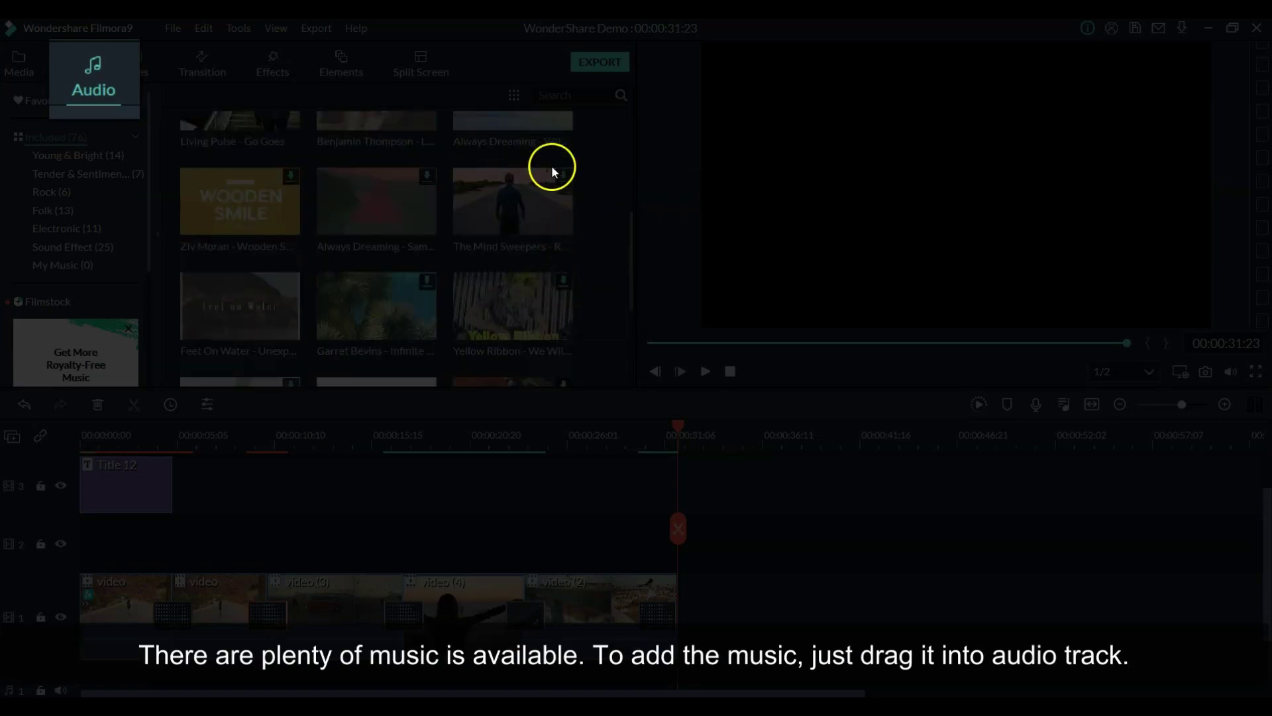
scroll(551, 165, up, 5)
drag(548, 264, 253, 631)
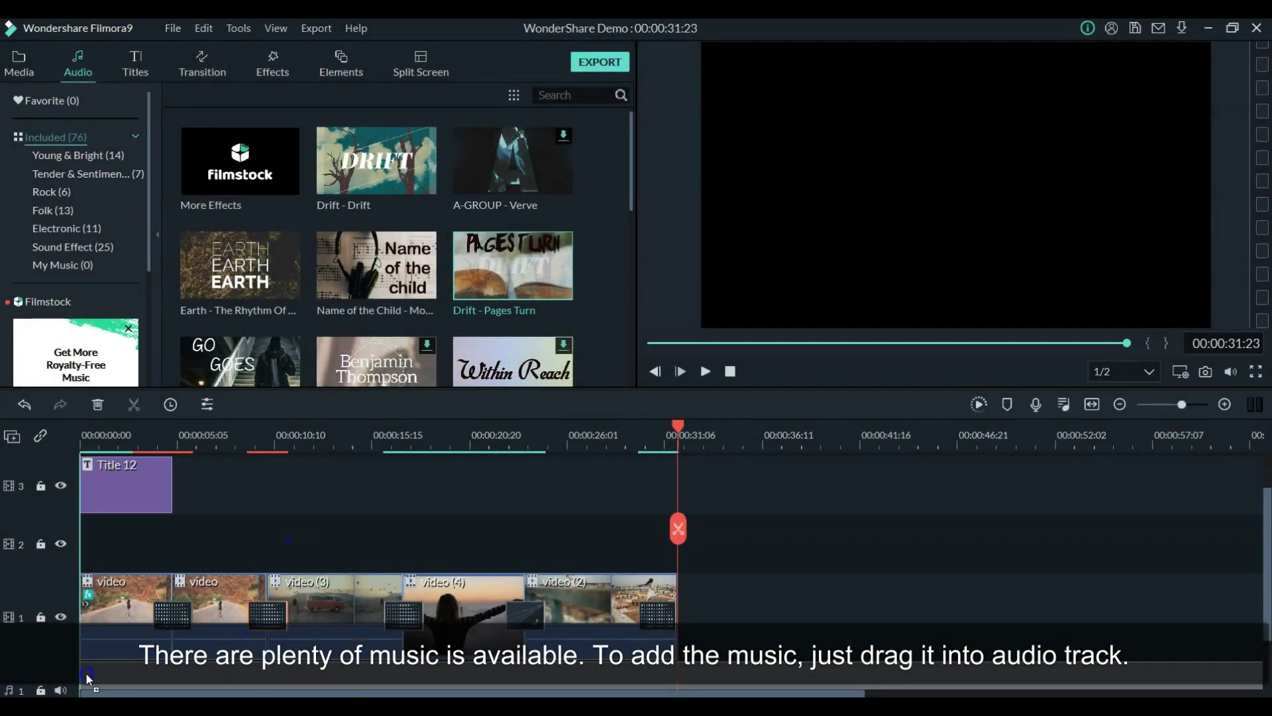
drag(87, 676, 88, 678)
Cut off the part of the music on audio track 1 that exceeds the video, at 00:00:31:23
scroll(717, 574, down, 2)
click(703, 622)
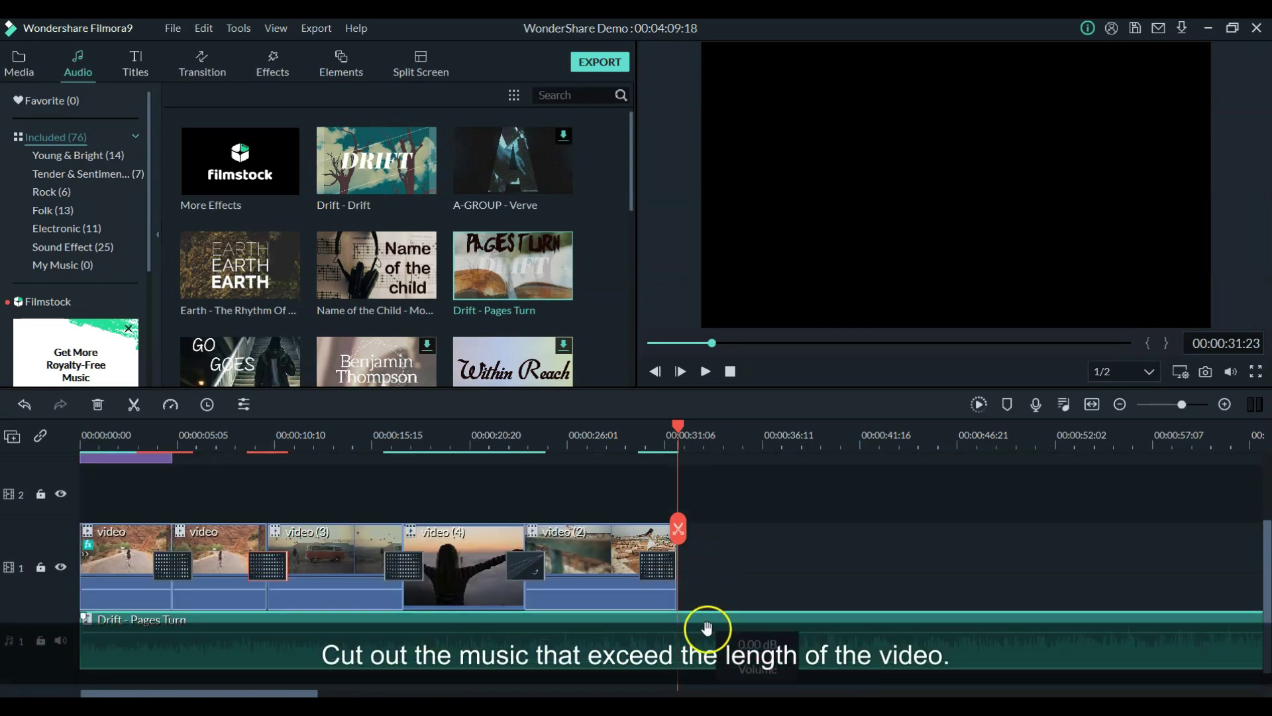
click(678, 530)
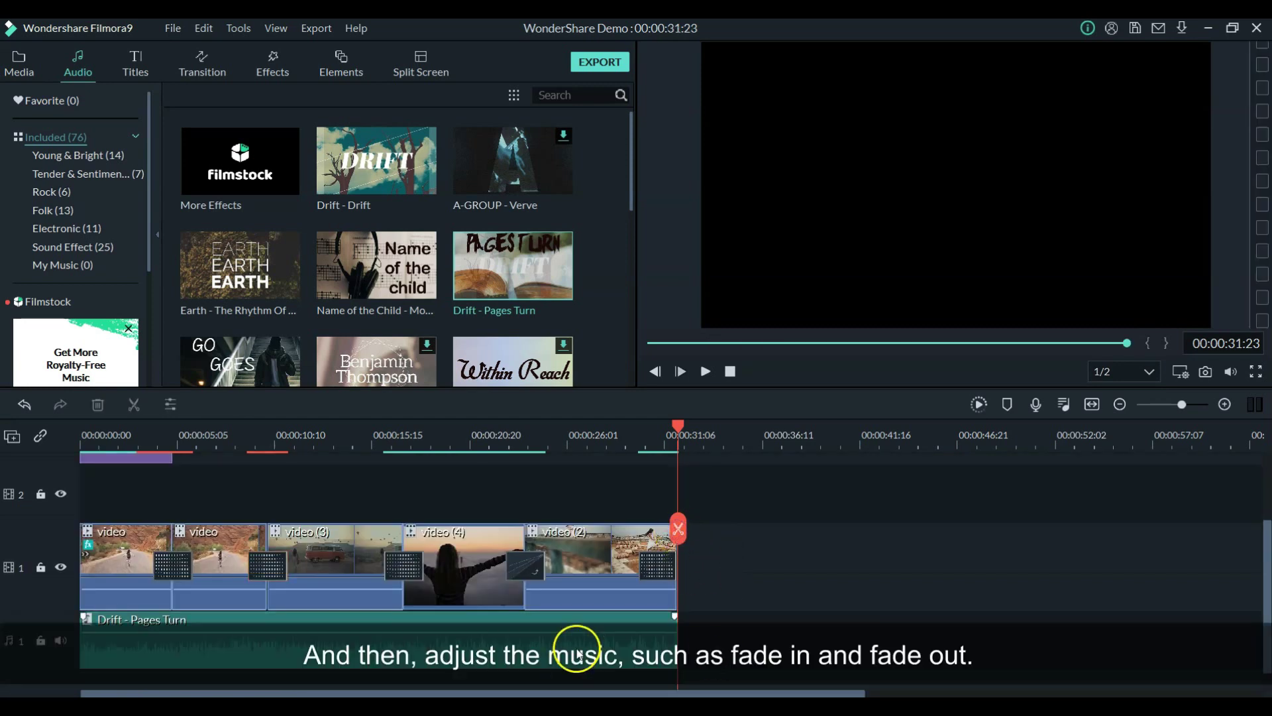
Add a short fade-out to the Drift - Pages Turn music, mute the first video clip's own audio and play the sequence
double_click(576, 647)
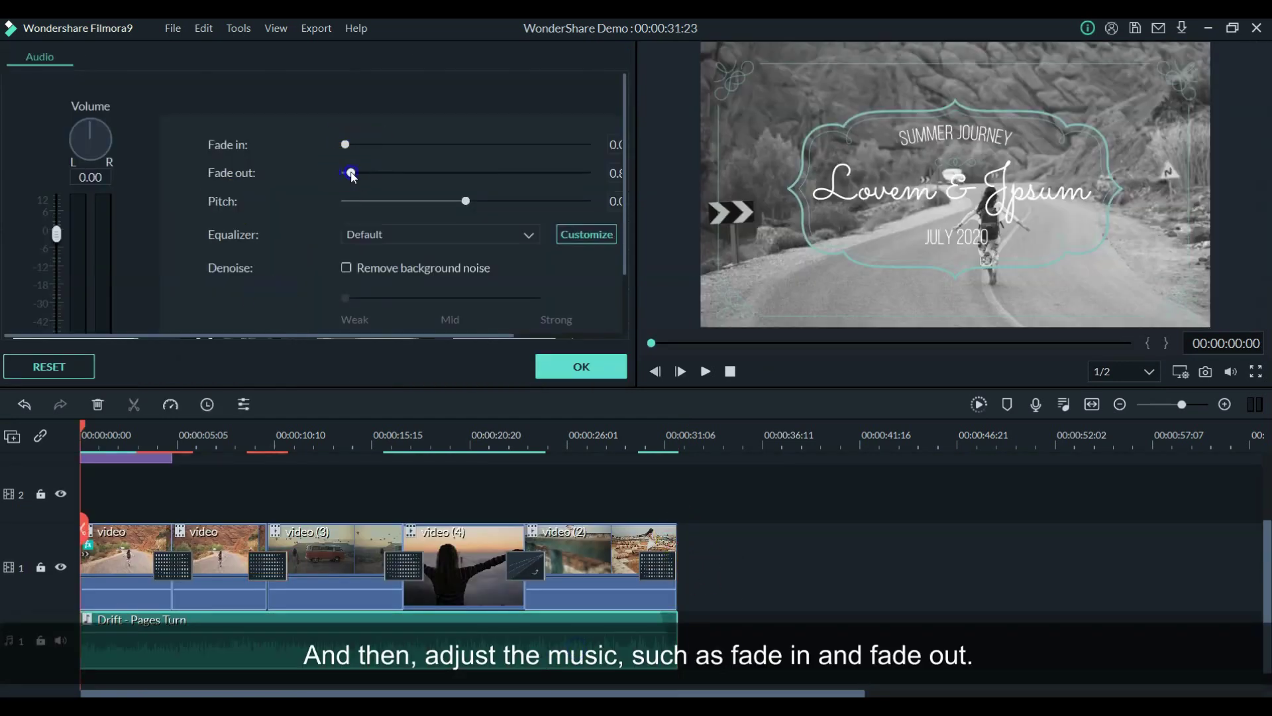
double_click(129, 559)
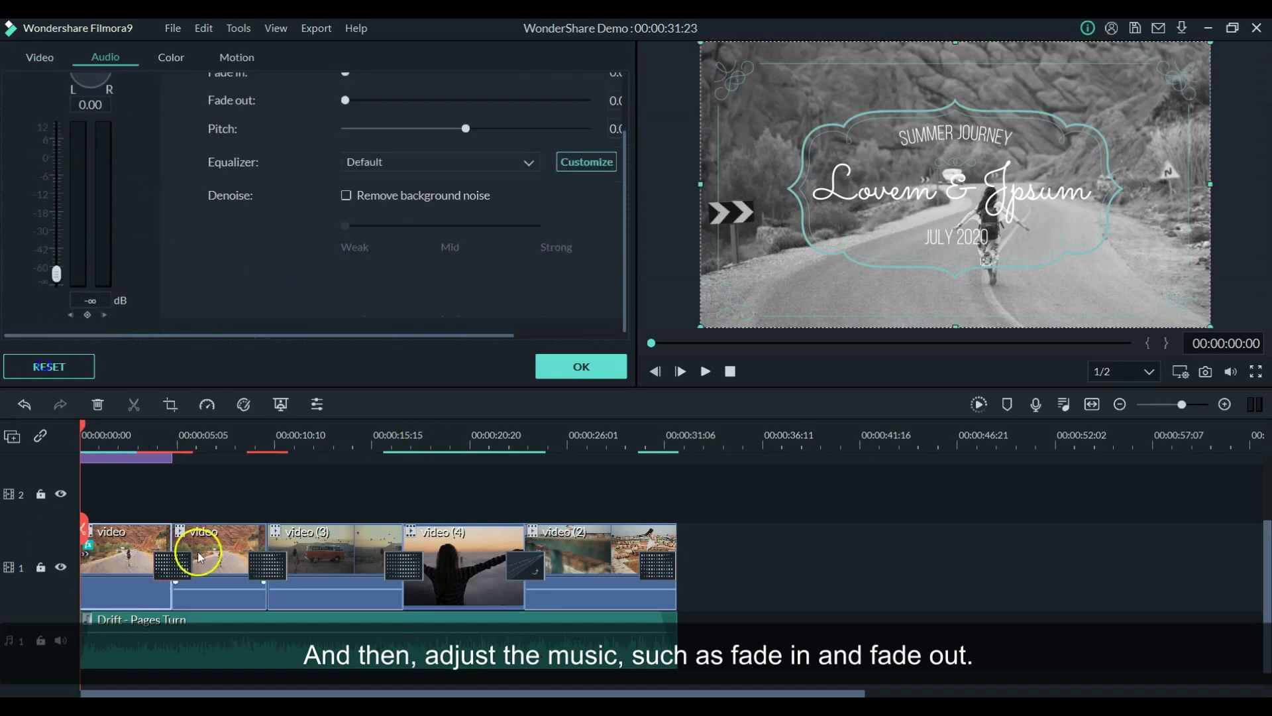
key(space)
click(783, 597)
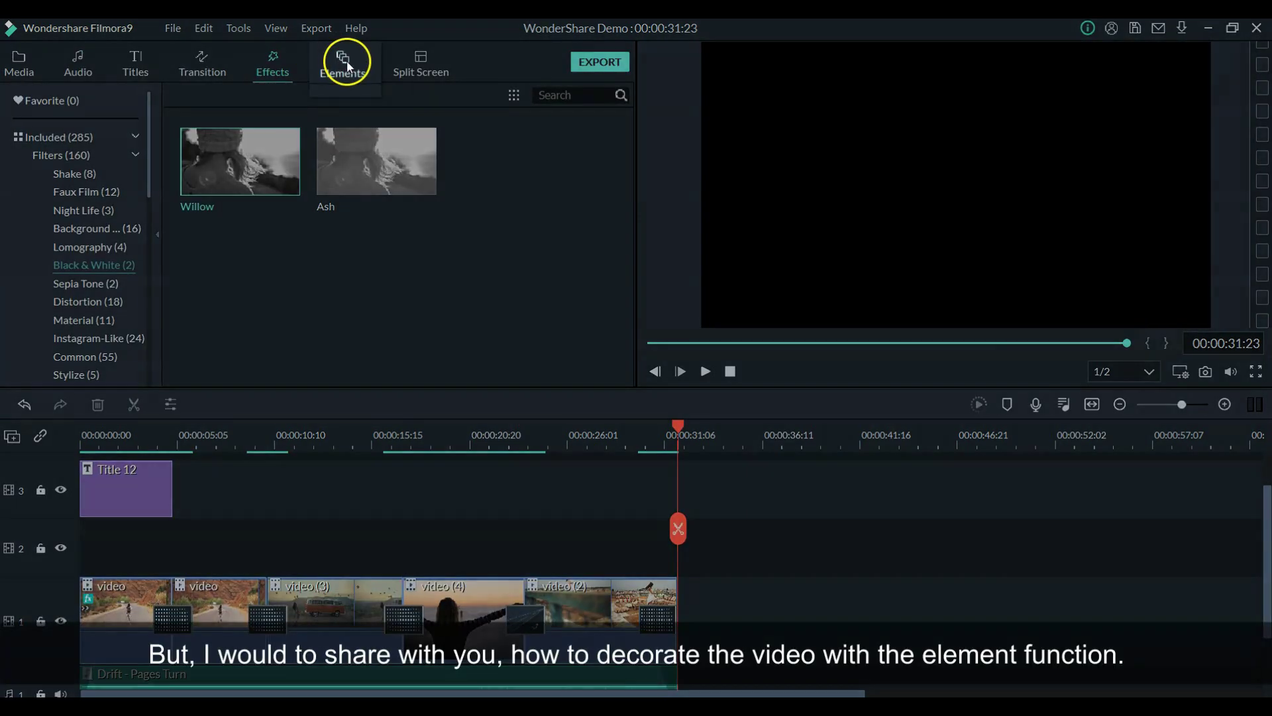
Add Element Travel 3 from the Journey elements to video track 3, starting near the beginning of the video (3) clip
click(348, 61)
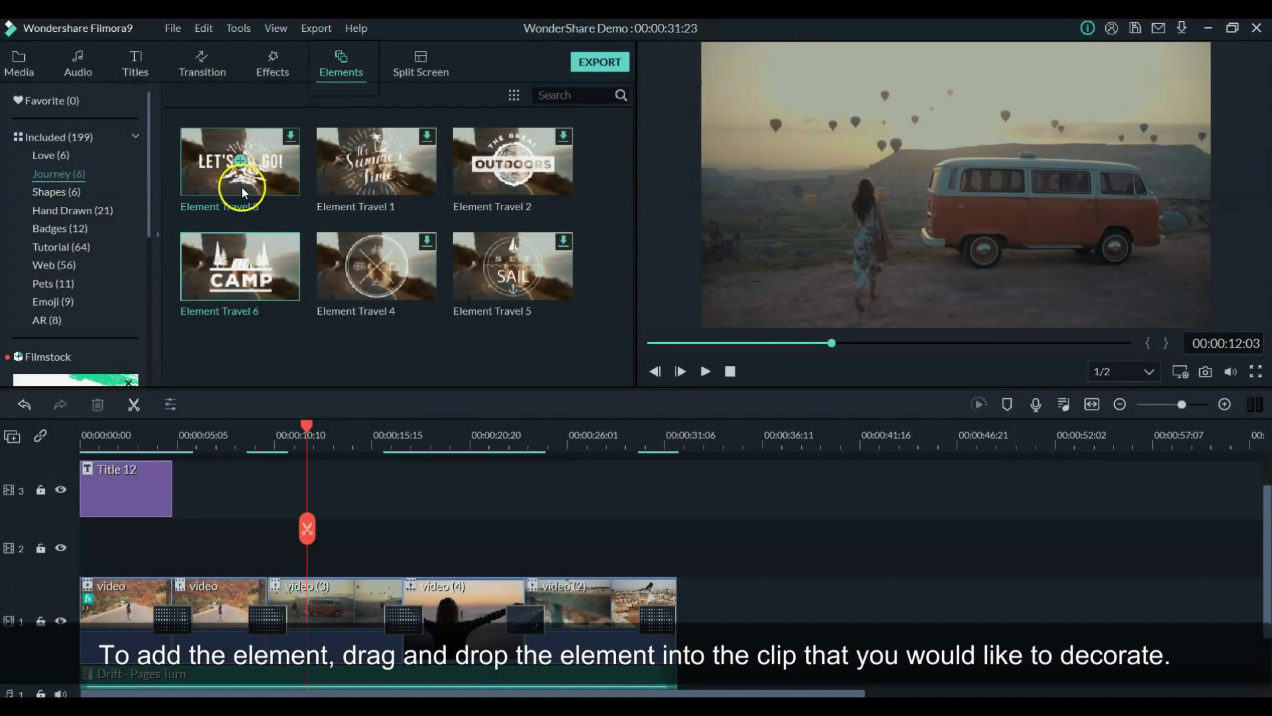
drag(241, 186, 329, 480)
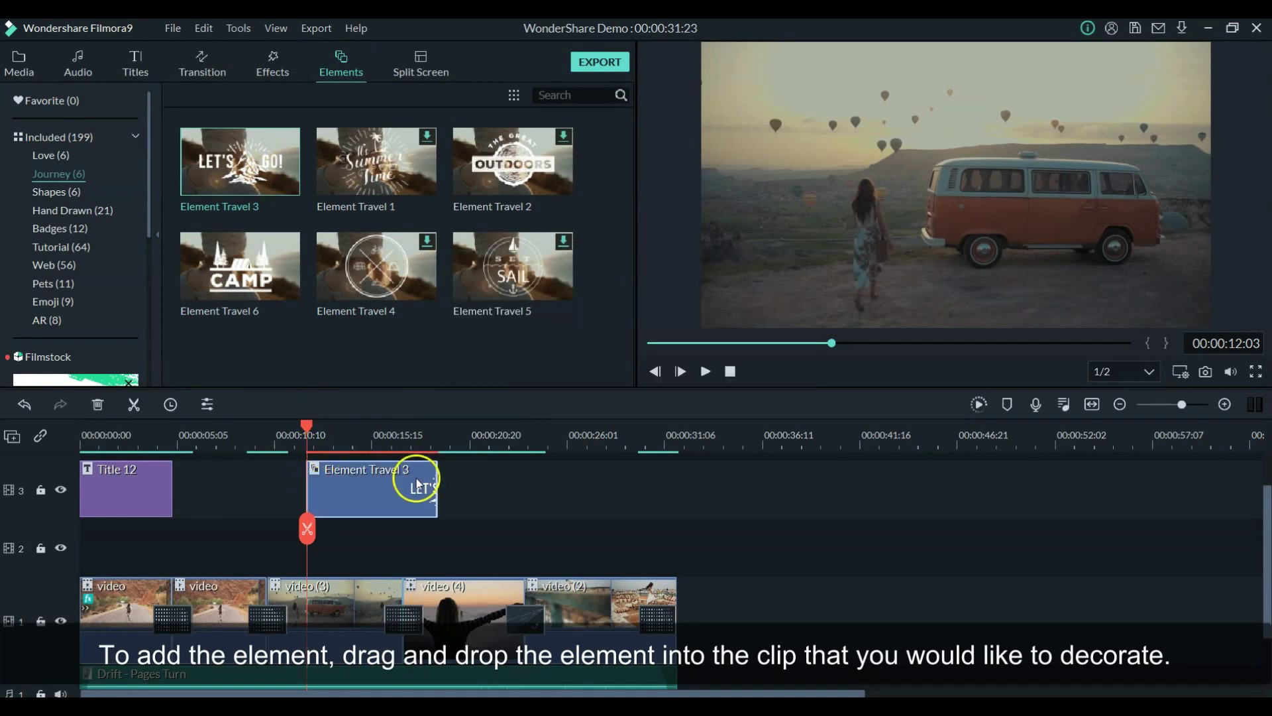
drag(417, 483, 365, 503)
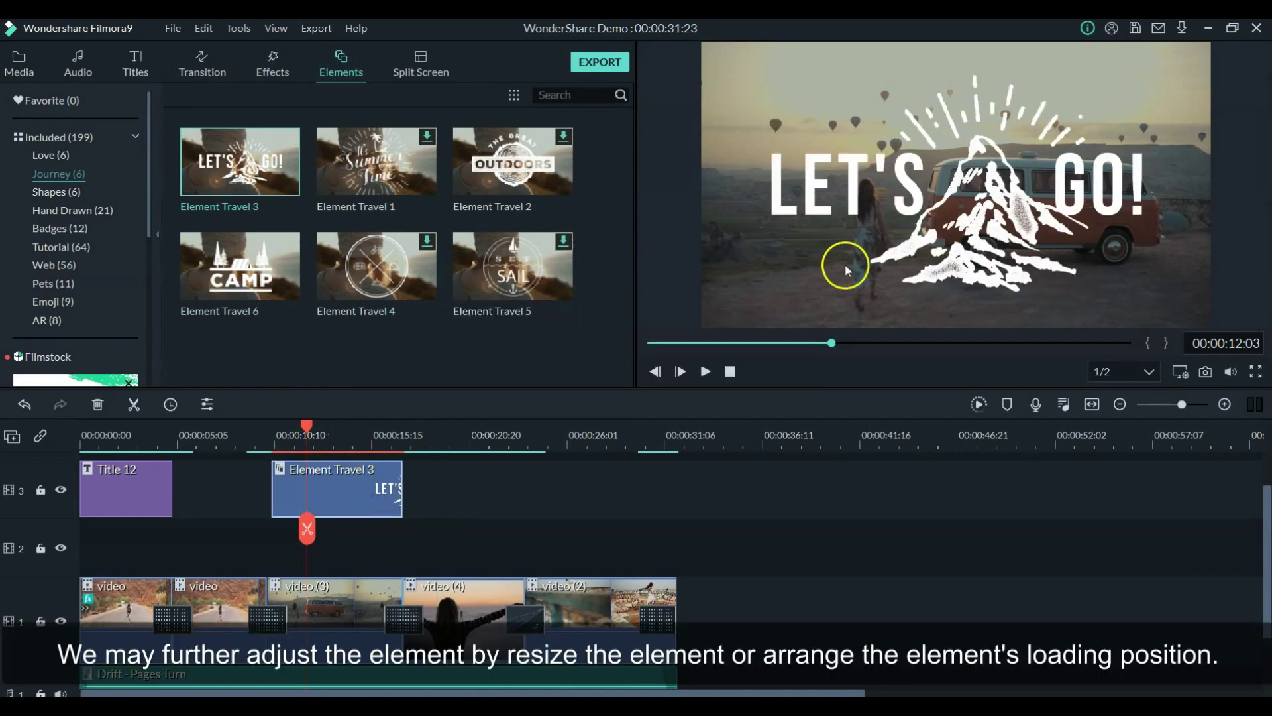
Shrink the "Let's Go!" element and move it into the sky above the van, at the right of the picture
click(938, 216)
drag(700, 307, 981, 180)
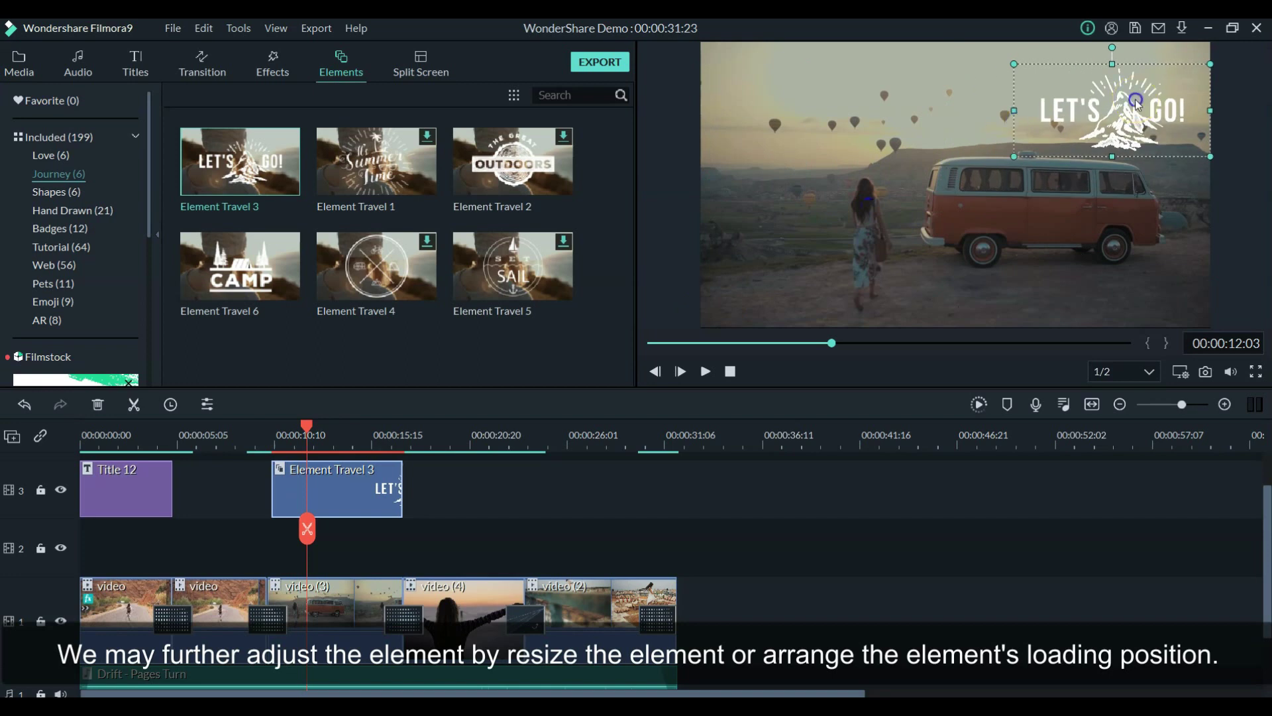
drag(1093, 133, 1104, 285)
drag(997, 222, 1055, 247)
Play back the Element Travel 3 section and shorten the element to end where the transition into video (4) begins
drag(832, 343, 788, 344)
click(705, 371)
click(705, 371)
drag(1145, 285, 799, 285)
click(705, 371)
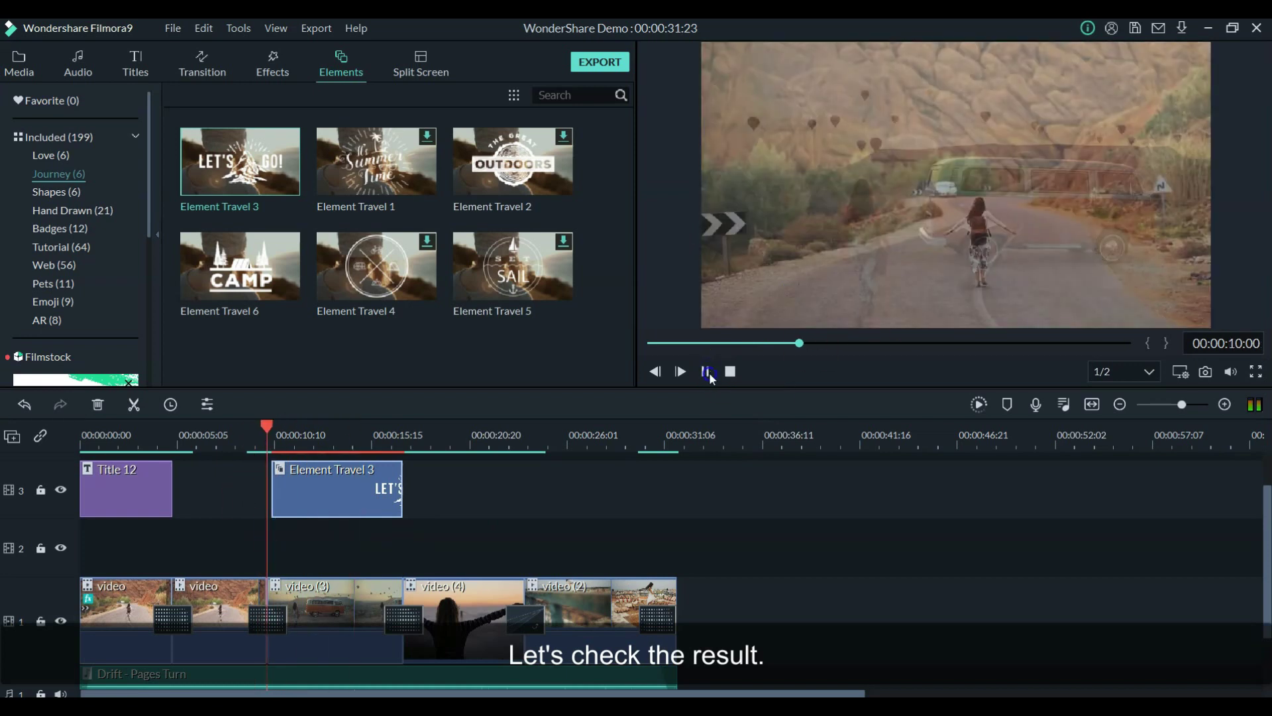
drag(403, 478, 385, 478)
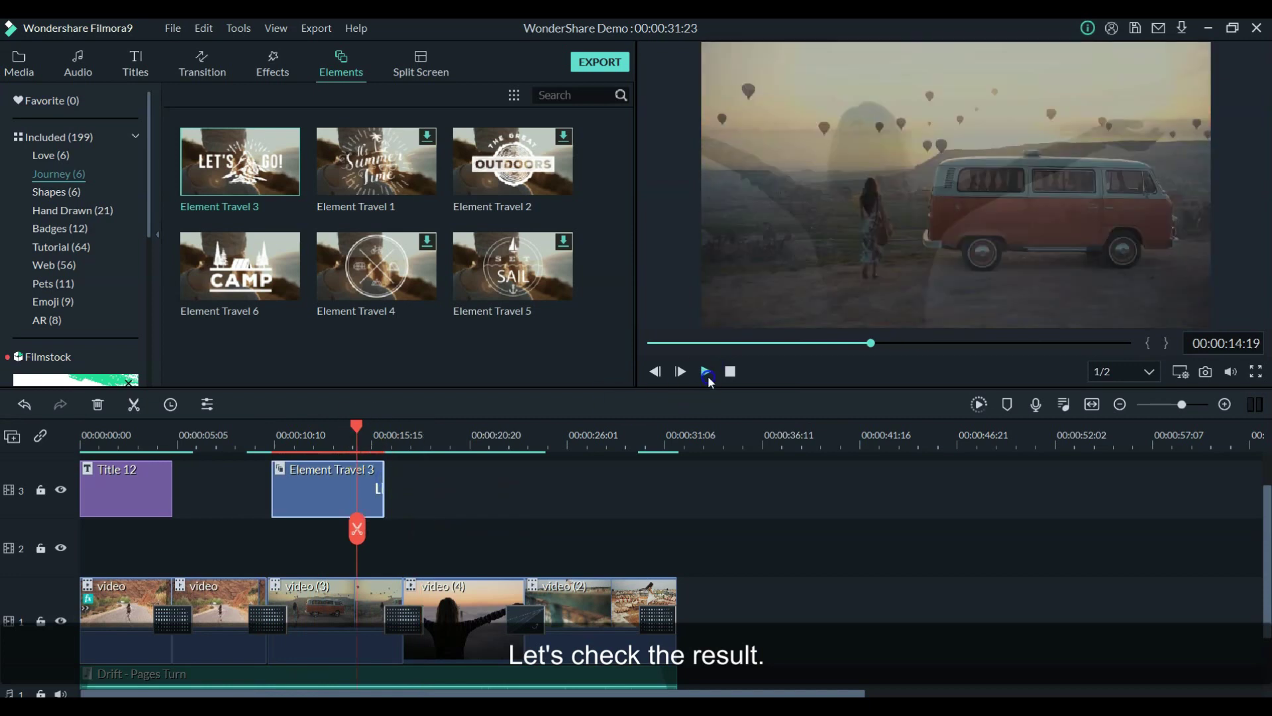
click(705, 372)
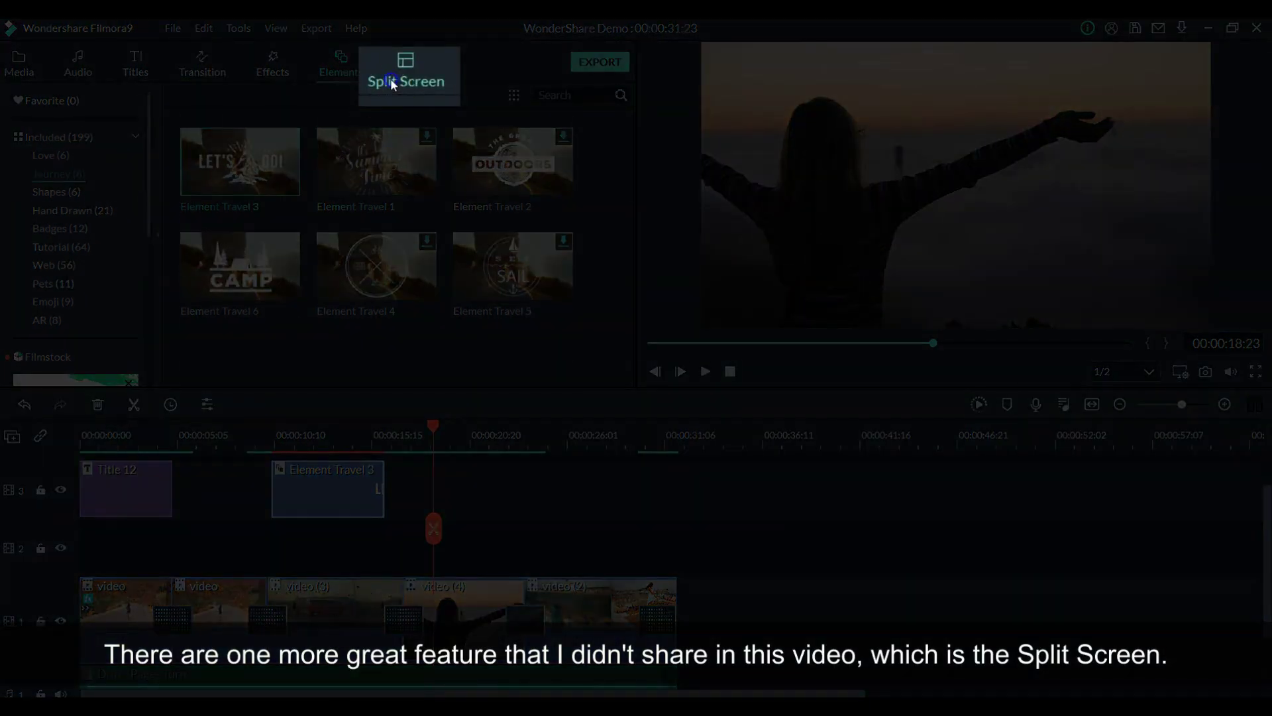
Browse the available split screen layouts
click(392, 81)
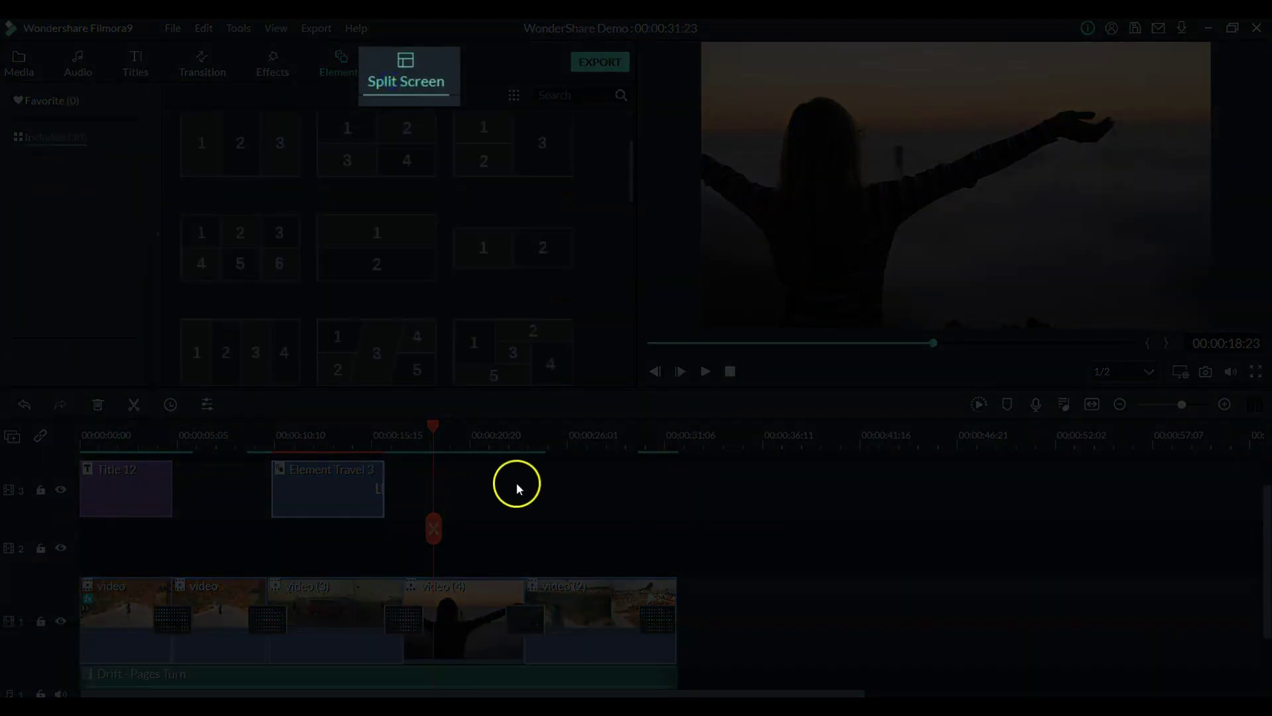
drag(629, 181, 633, 230)
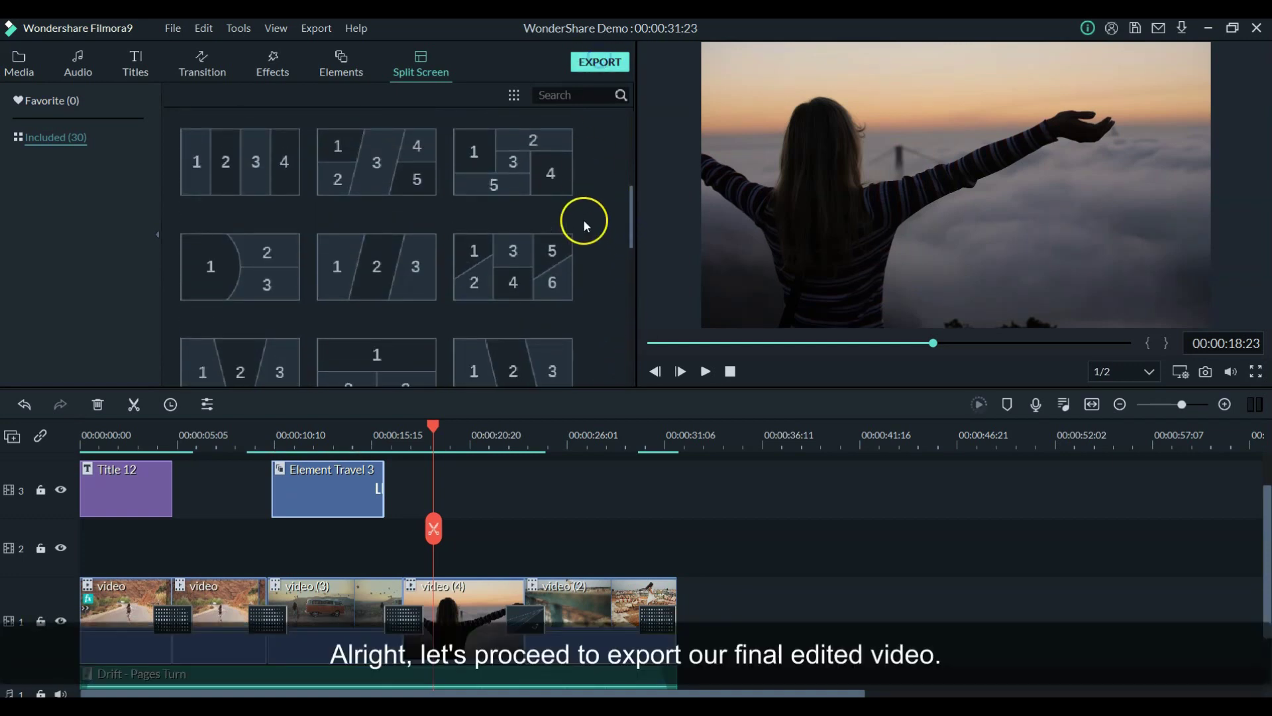
Open the export settings and review the Device, YouTube, Vimeo and DVD output options
click(600, 62)
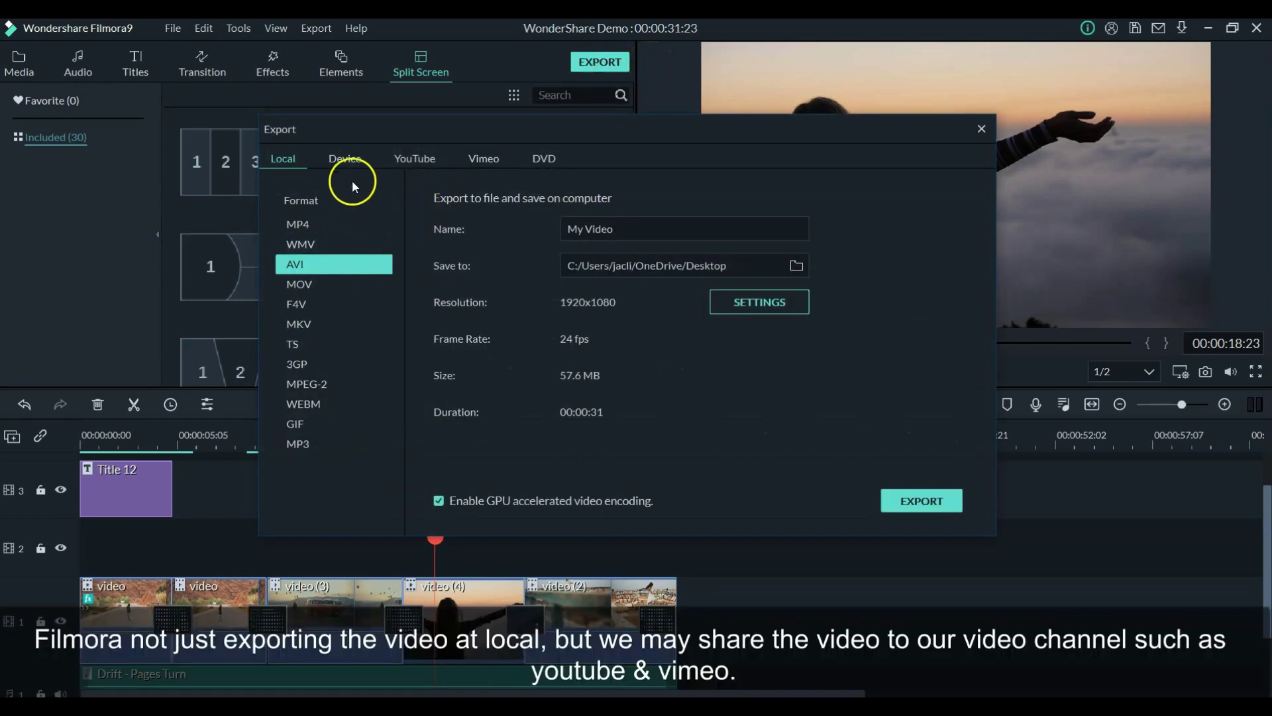
click(357, 159)
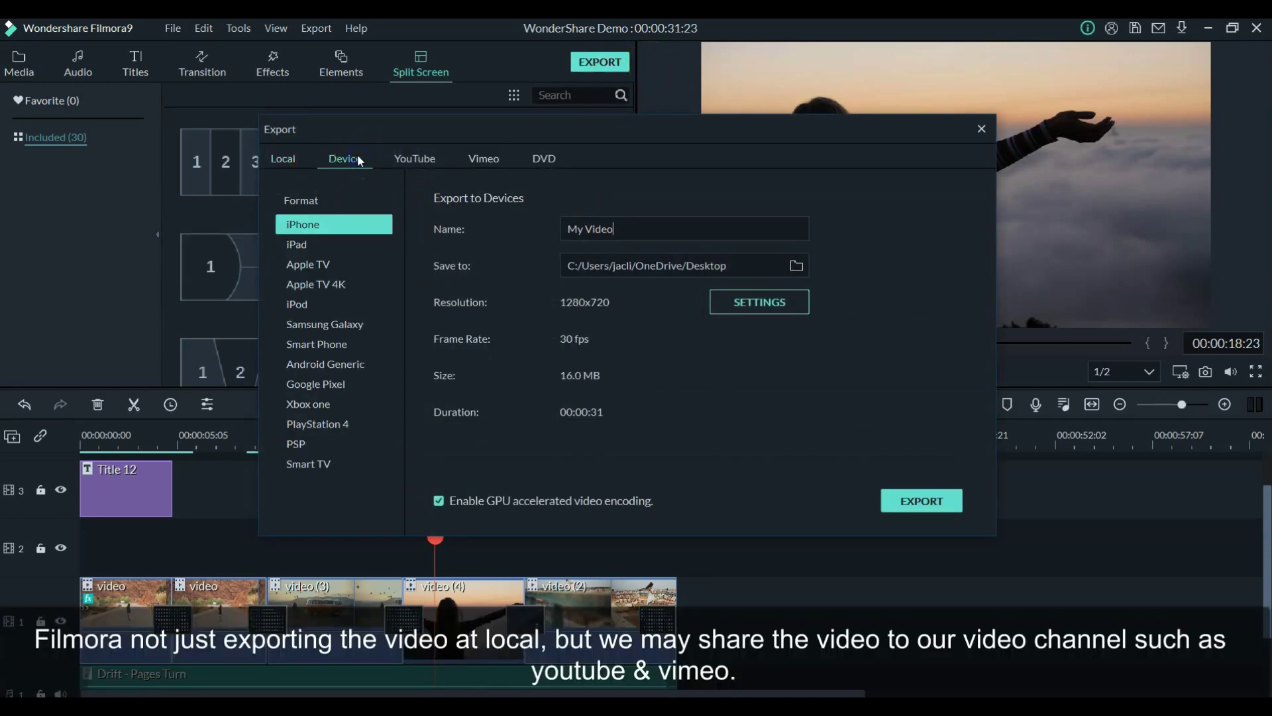
click(415, 158)
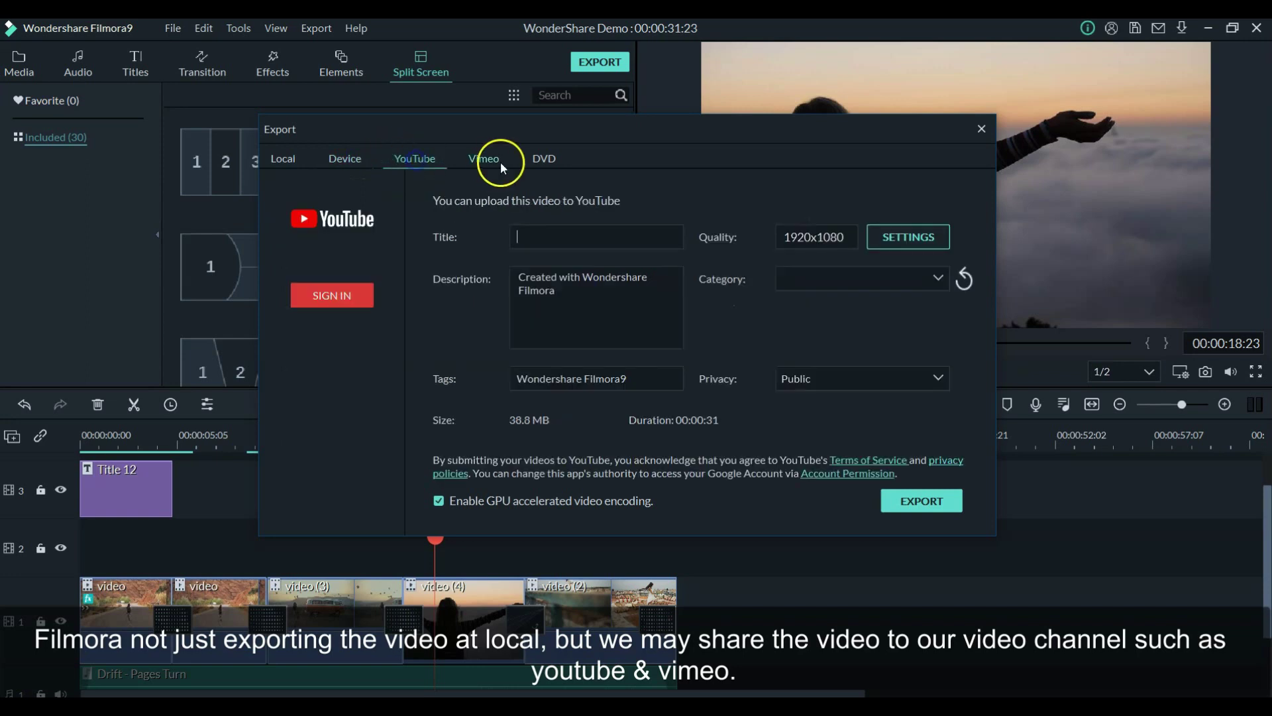
click(487, 159)
click(534, 156)
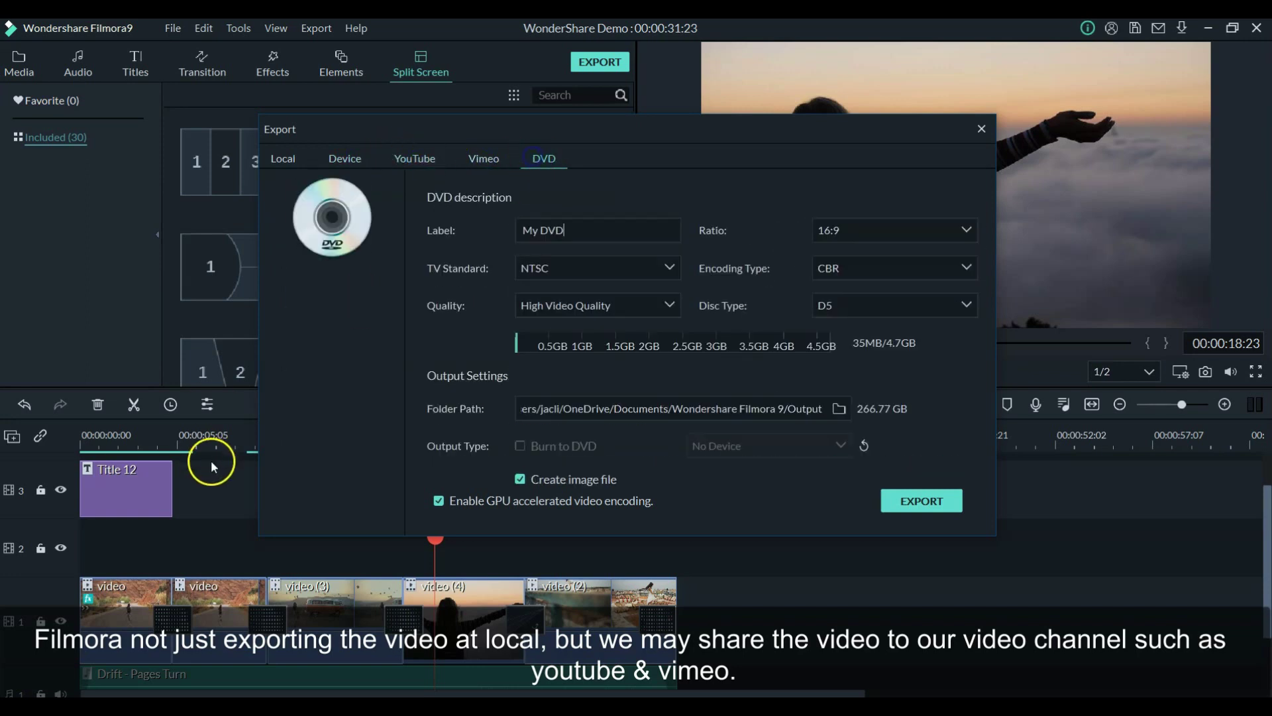
Return to the local computer export options and name the exported video Demo Video
click(276, 160)
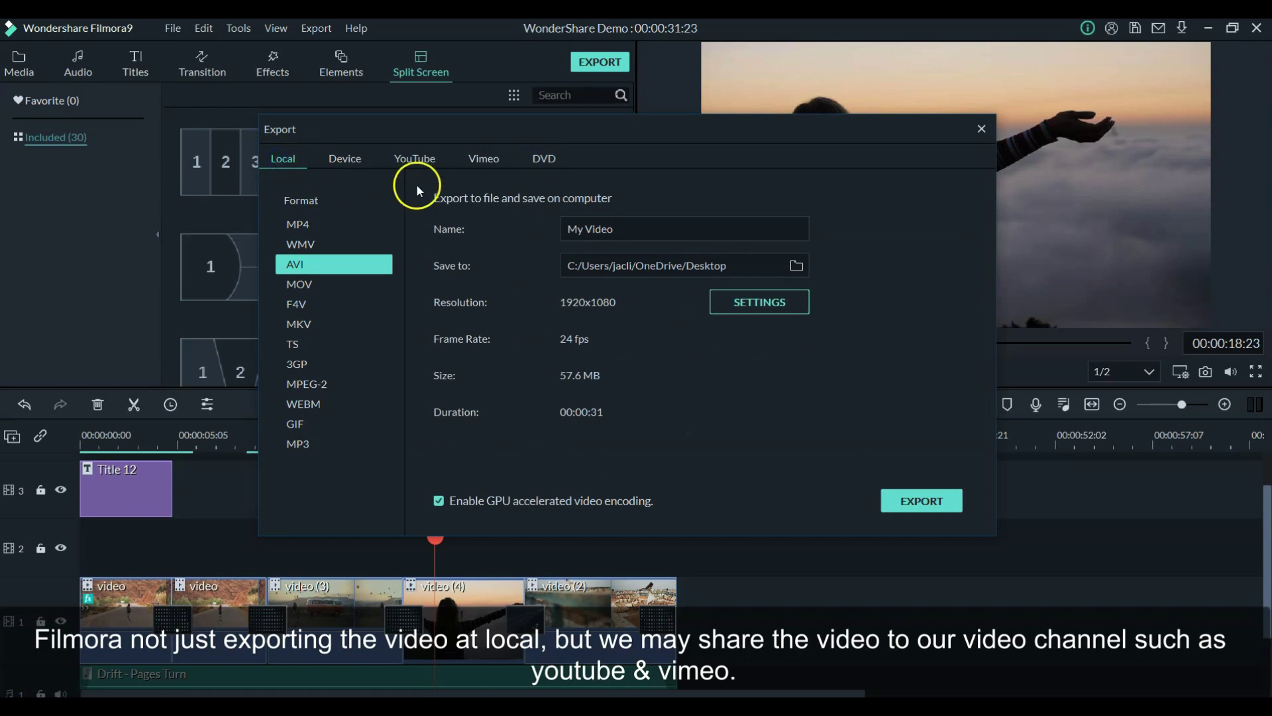
click(633, 220)
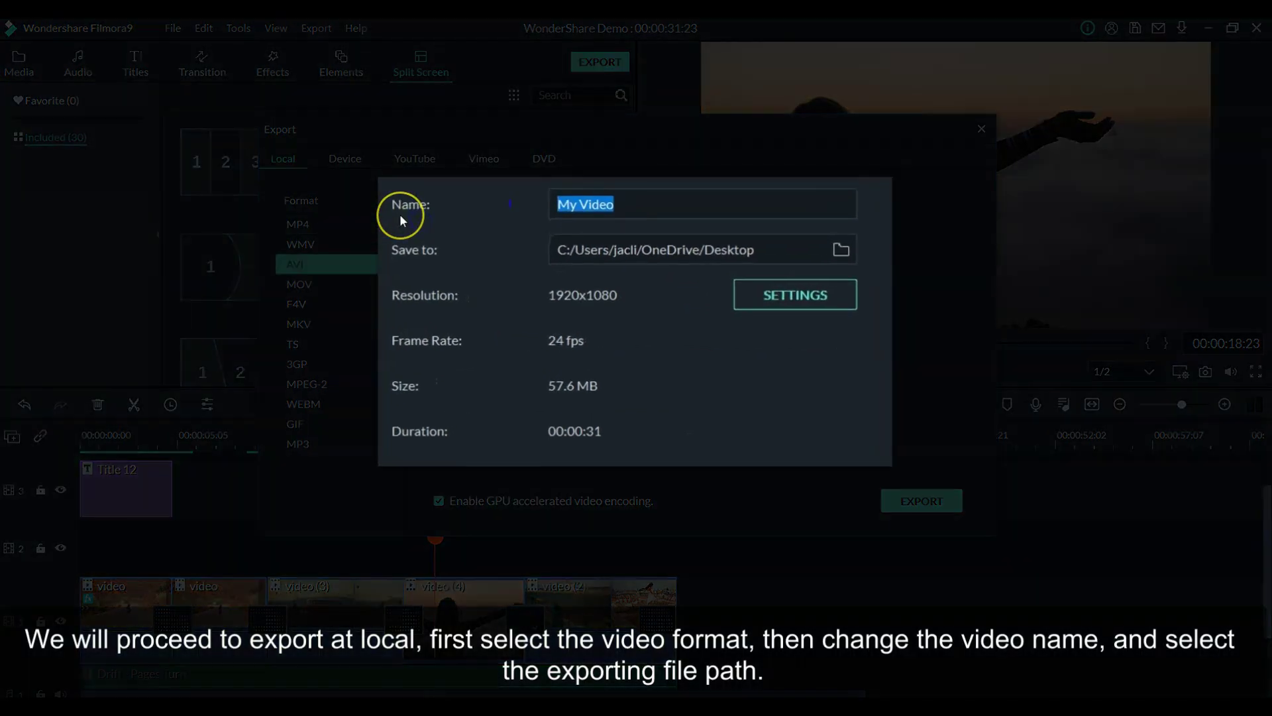
key(BackSpace)
text(Demo )
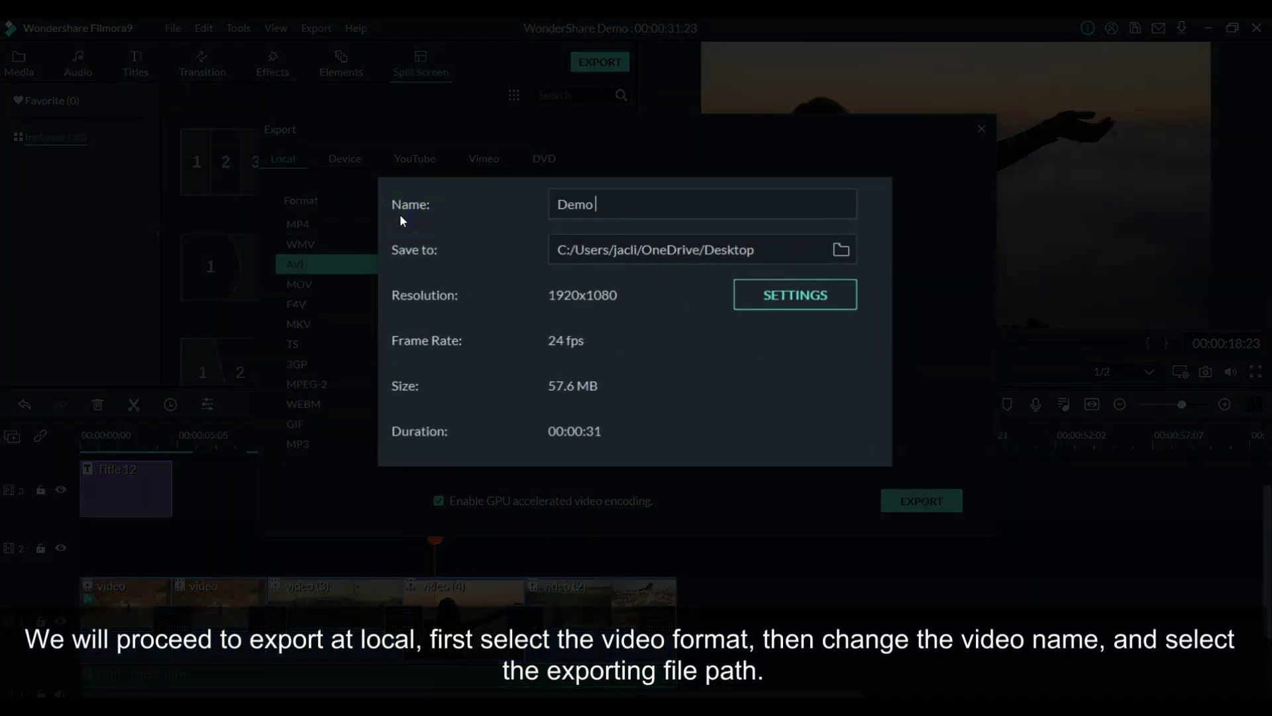
text(Video)
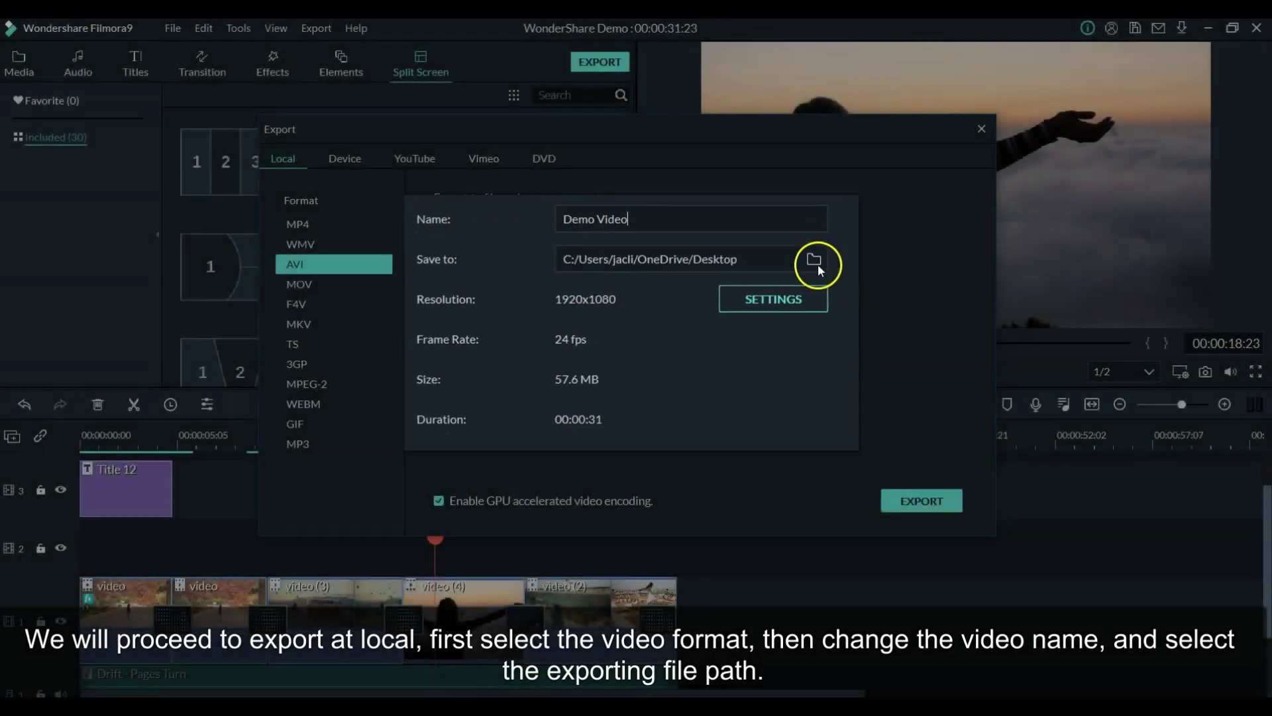
Choose the Desktop as the folder in which to save the exported video
click(812, 262)
click(317, 242)
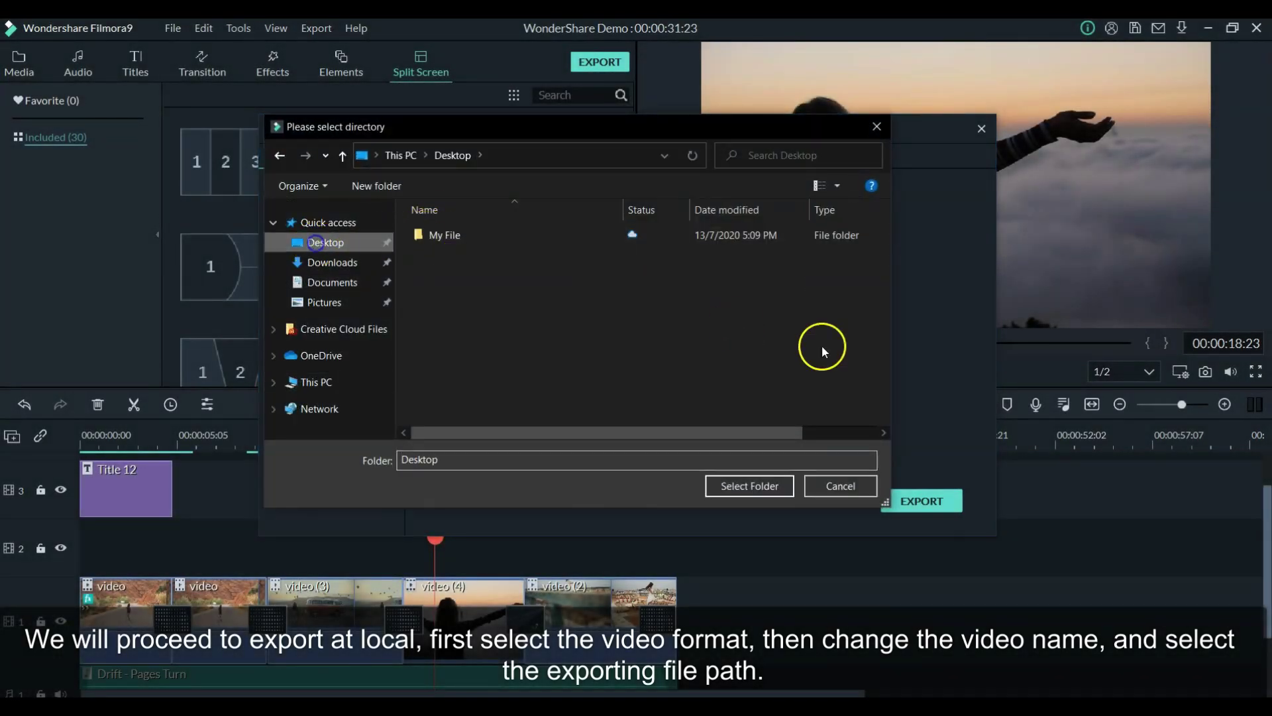
click(741, 489)
Accept the AVI quality and encoder settings with Best quality and export the video
click(762, 310)
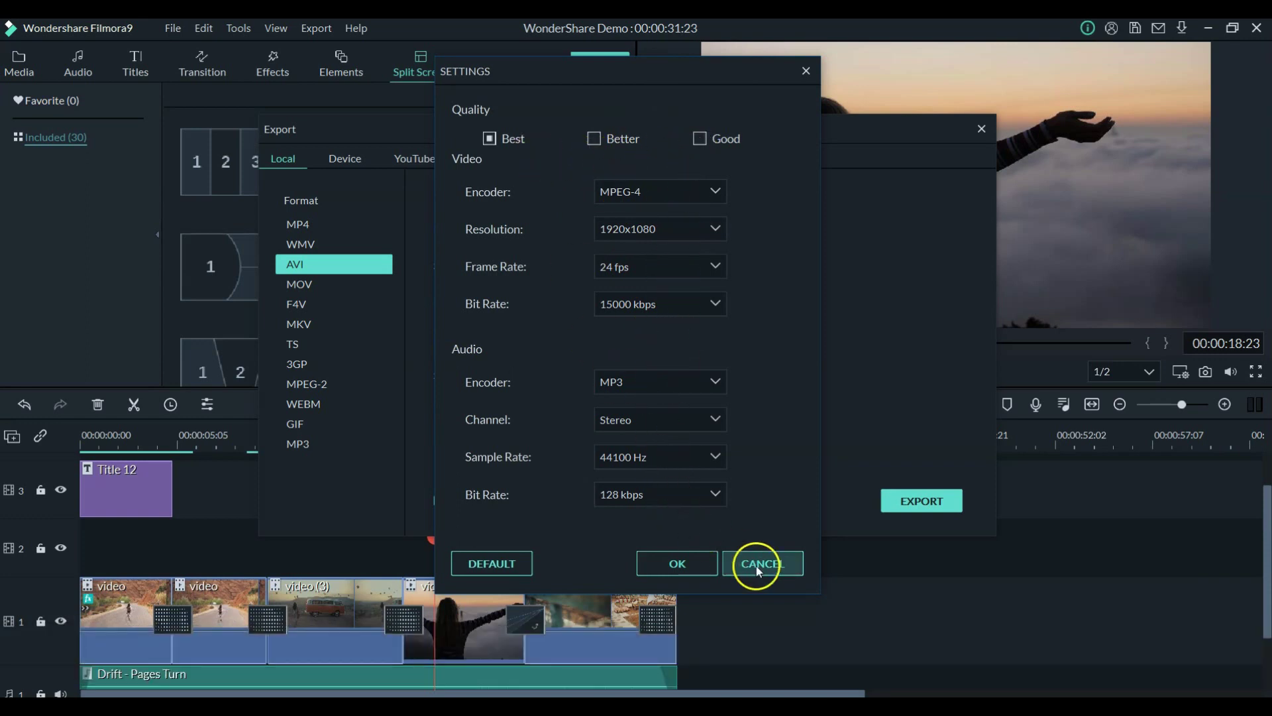
click(683, 563)
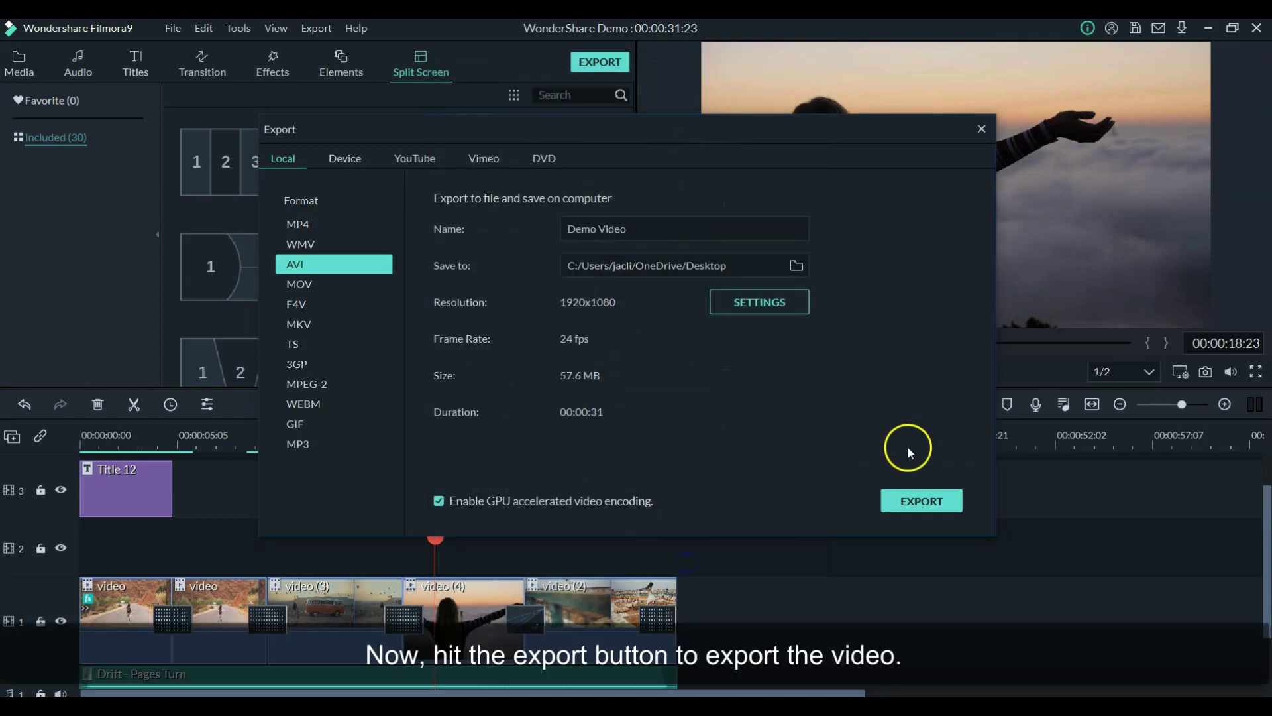
click(936, 502)
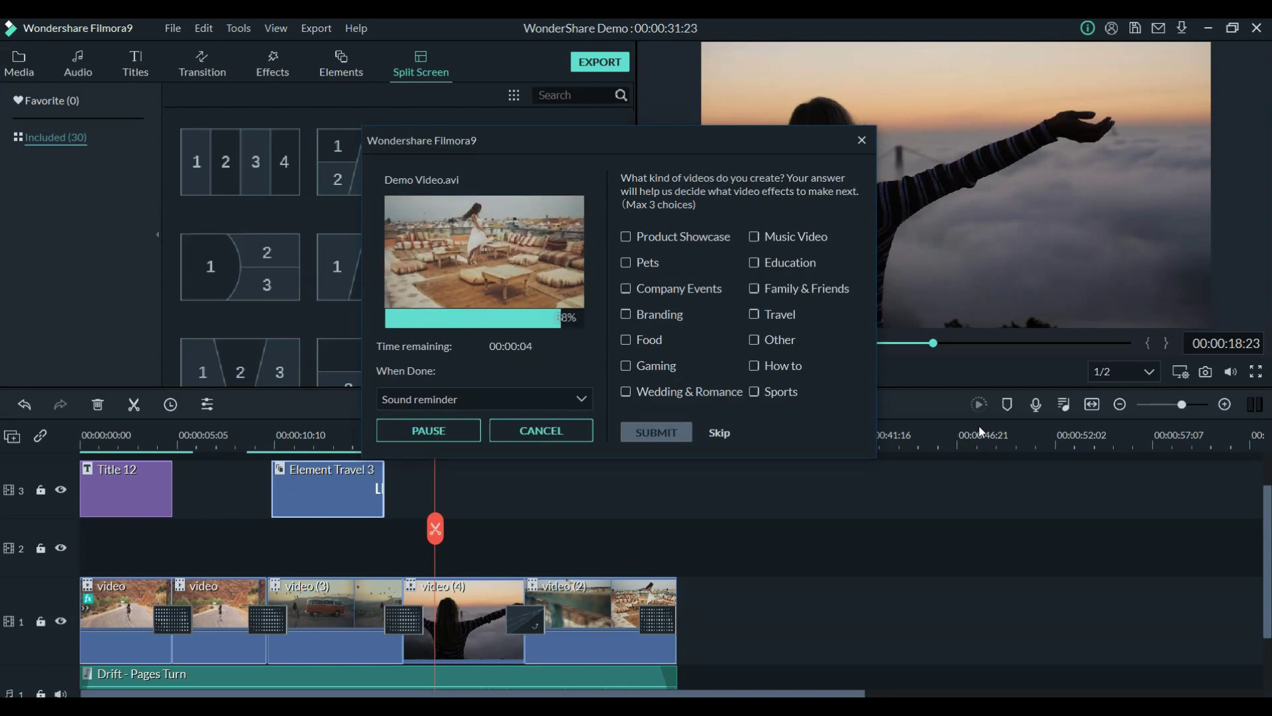
Locate the exported Demo Video file in its Desktop folder and play it in the video player
click(432, 432)
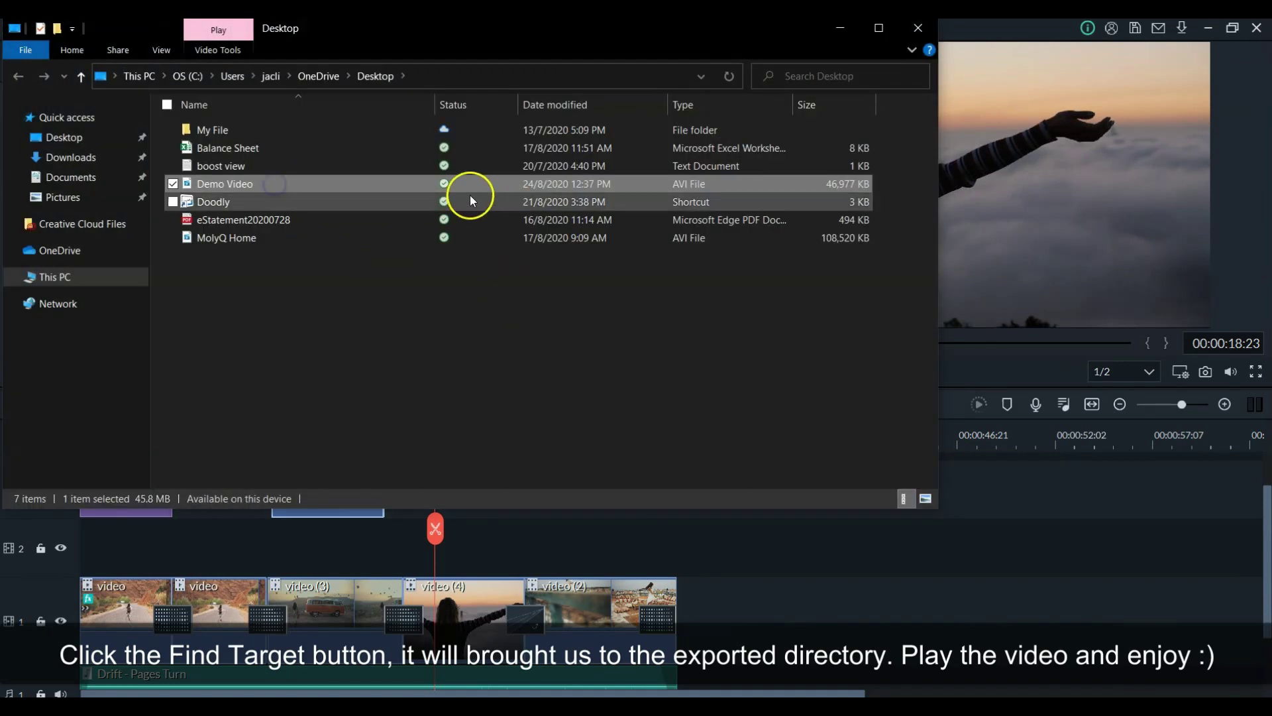
double_click(391, 188)
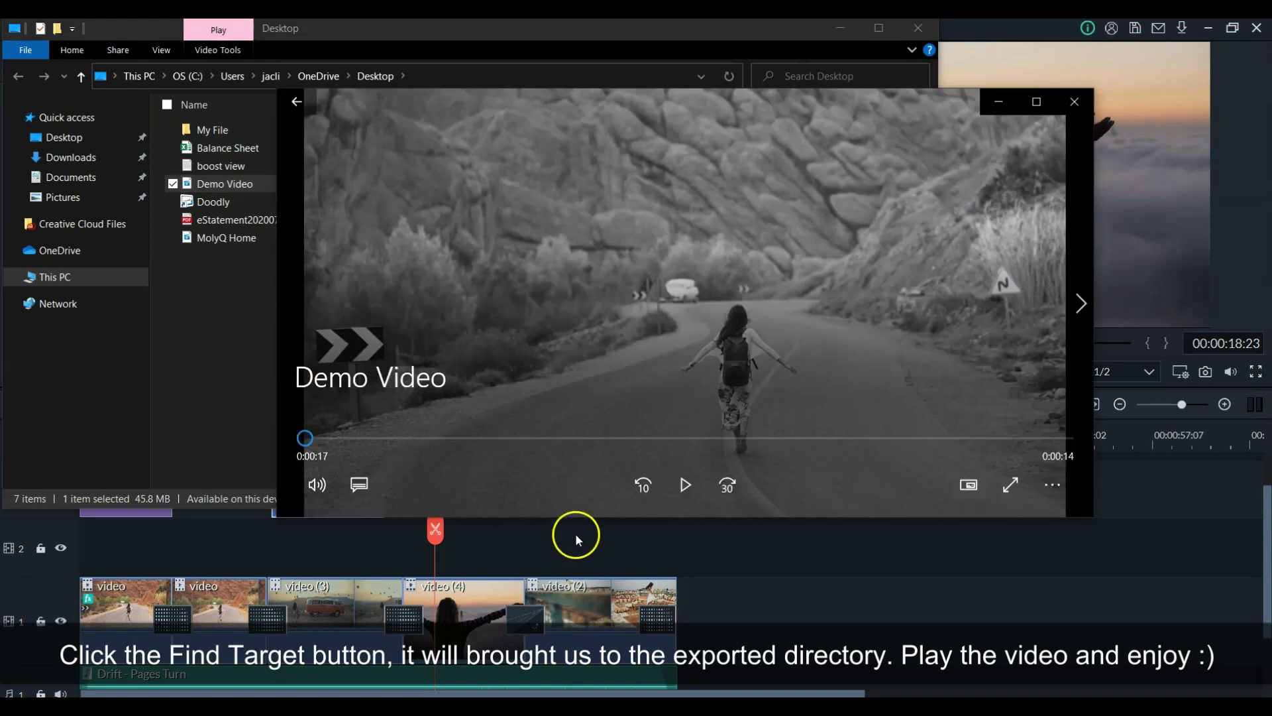
click(687, 488)
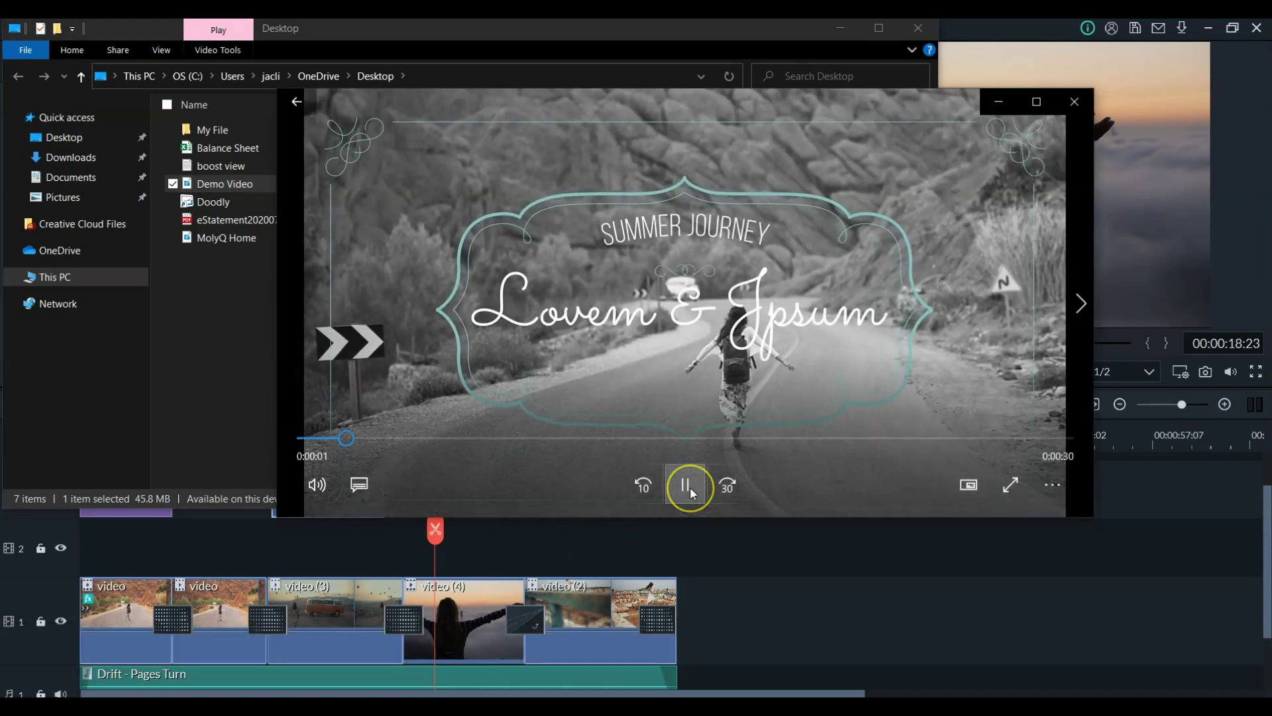